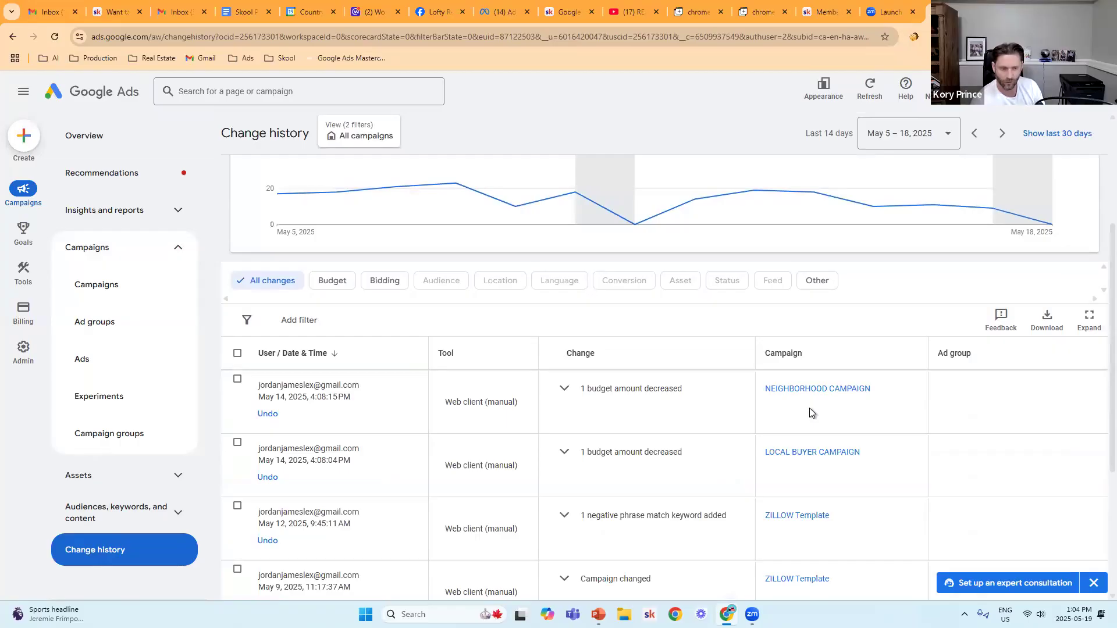
Step: Expand the May 12 negative keyword entry and the May 9 campaign change entry in the change history
scroll(812, 412, down, 2)
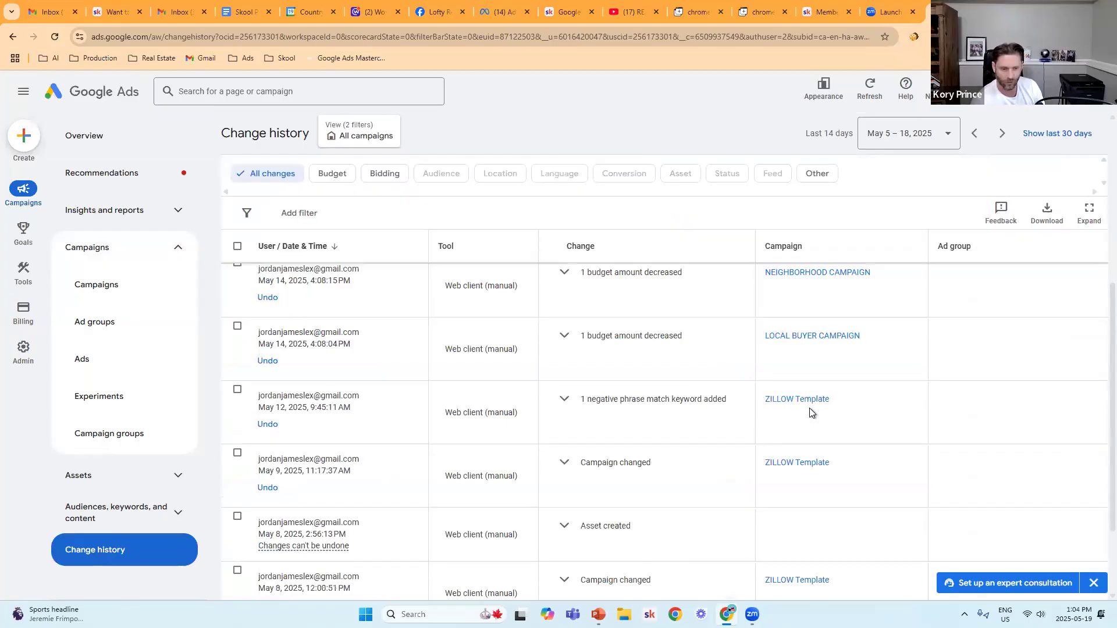
click(564, 401)
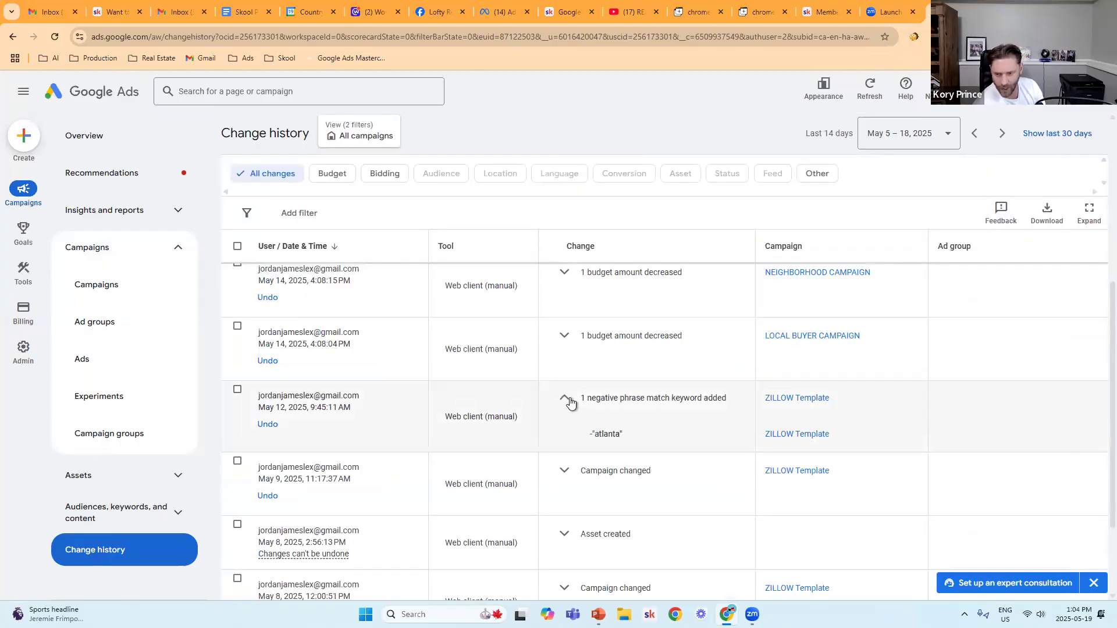
scroll(626, 440, down, 1)
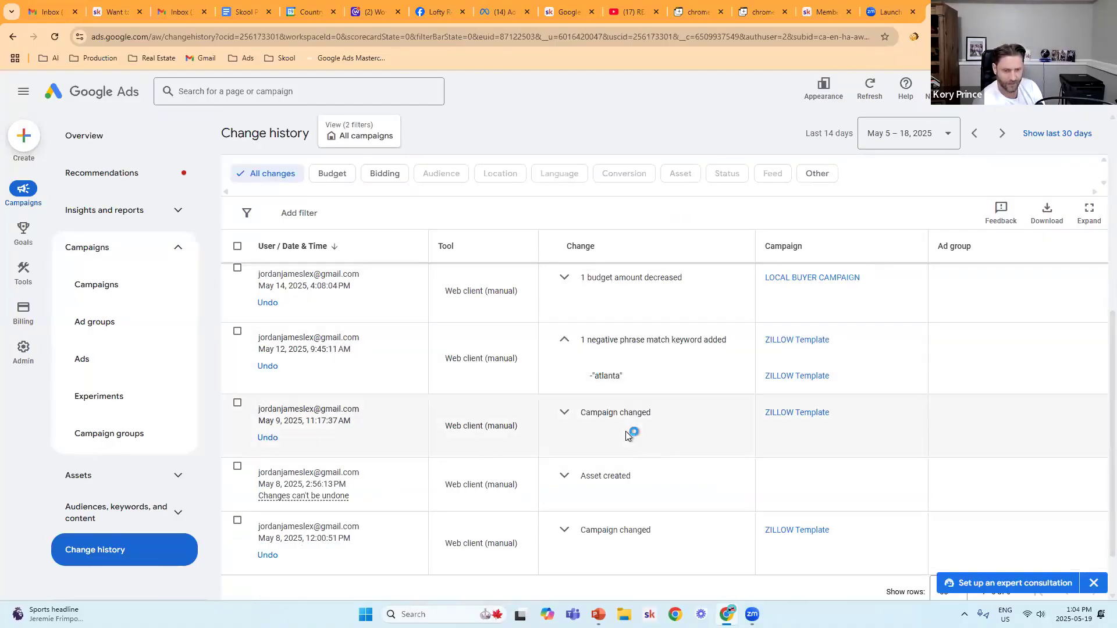
click(565, 416)
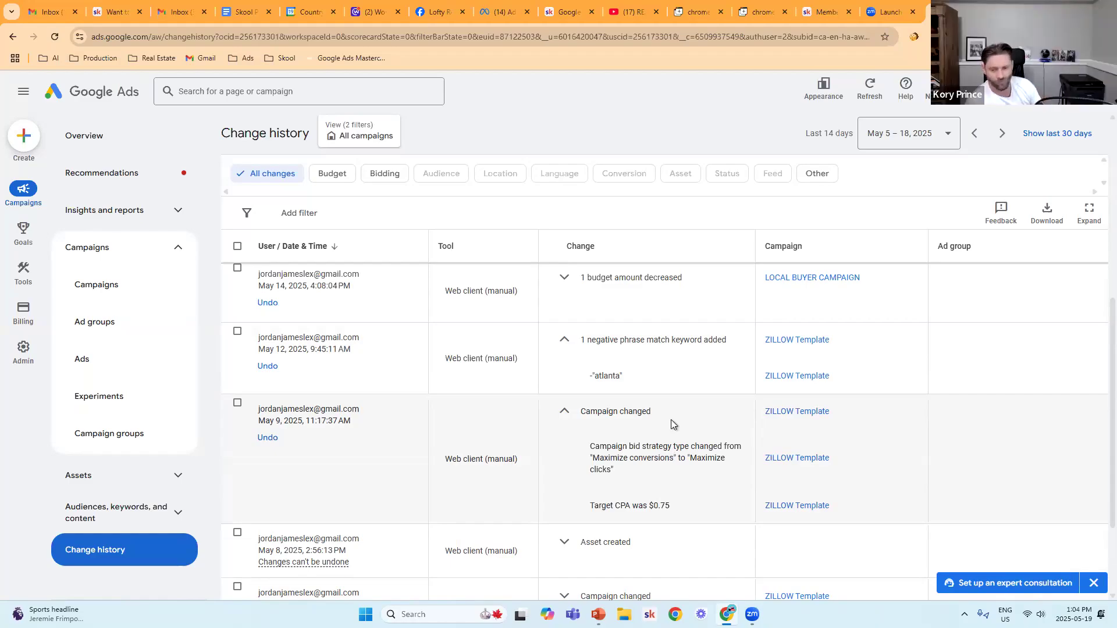
Step: Expand the May 8 asset-created entry and review the final URLs and link texts of its assets
scroll(728, 400, down, 1)
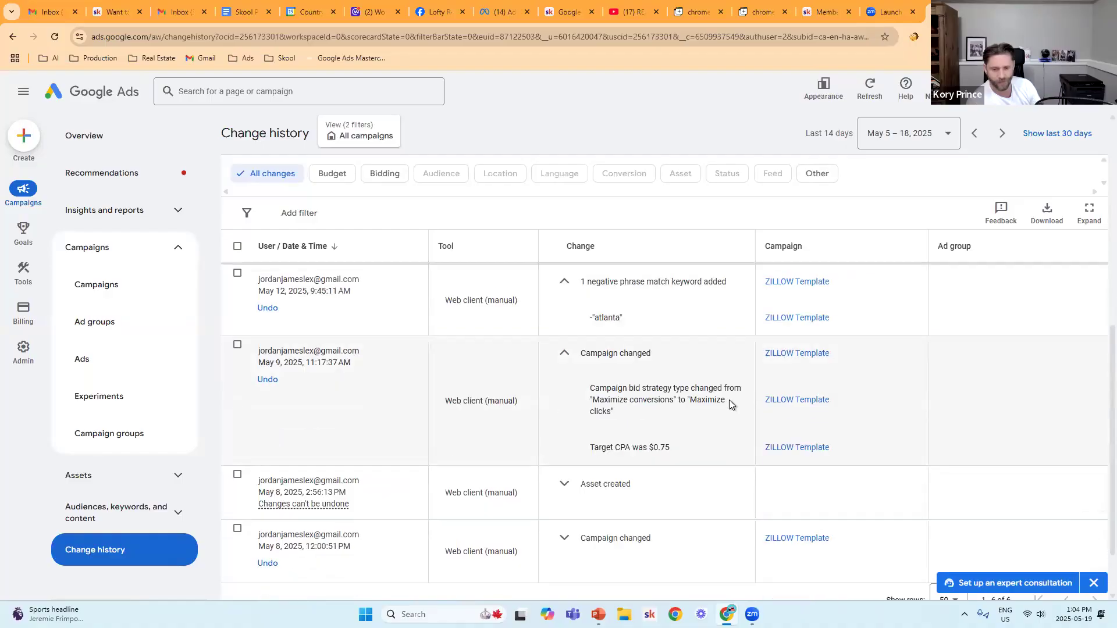
click(564, 485)
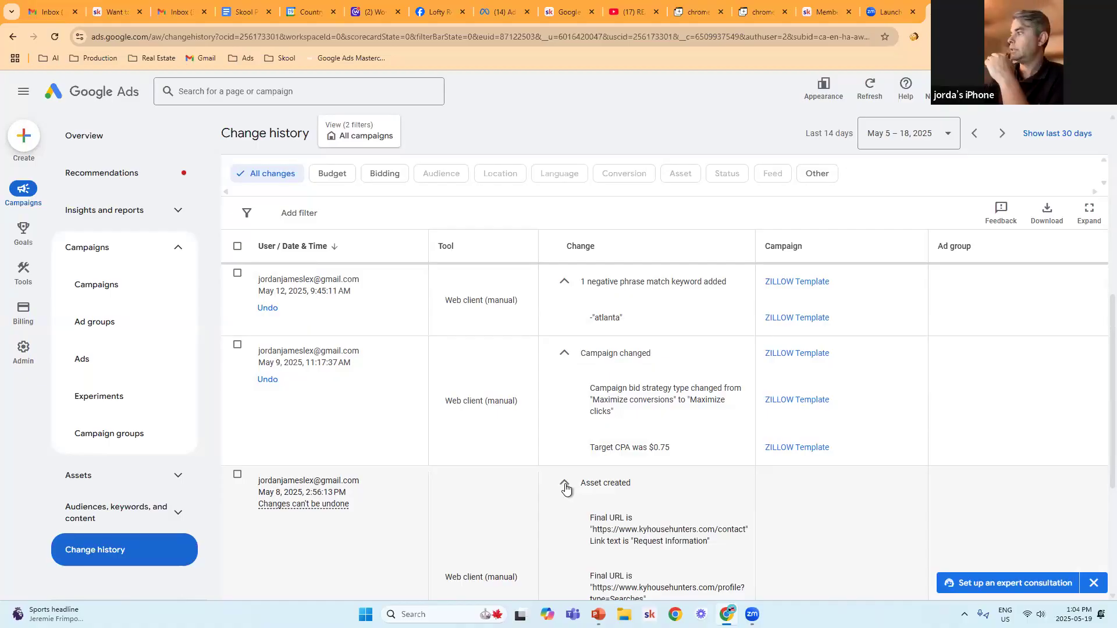
scroll(717, 480, down, 1)
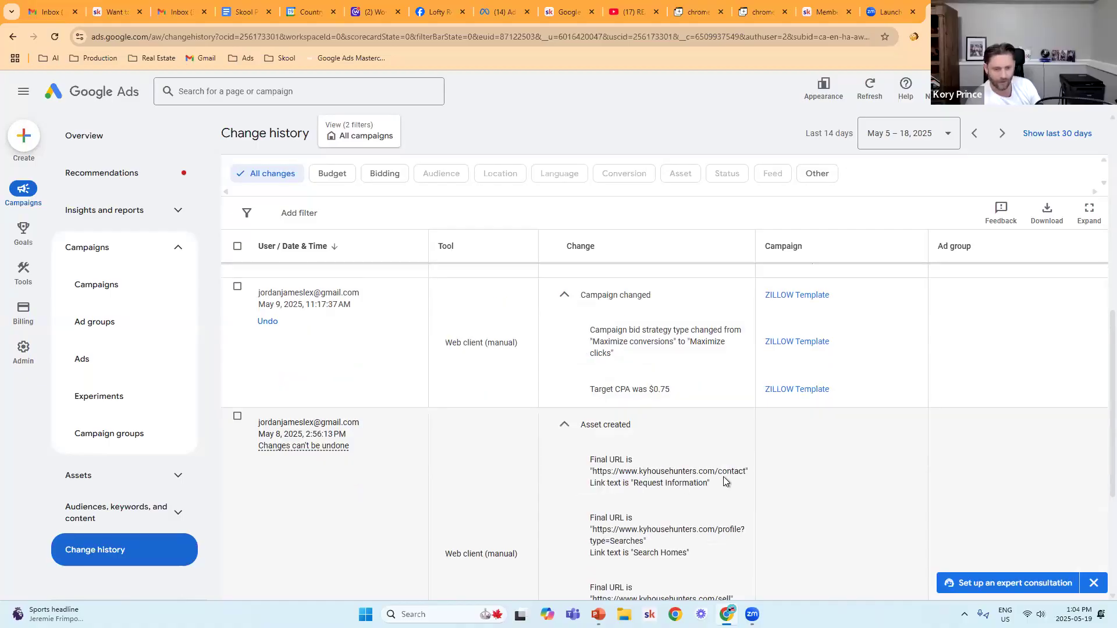
scroll(724, 477, down, 1)
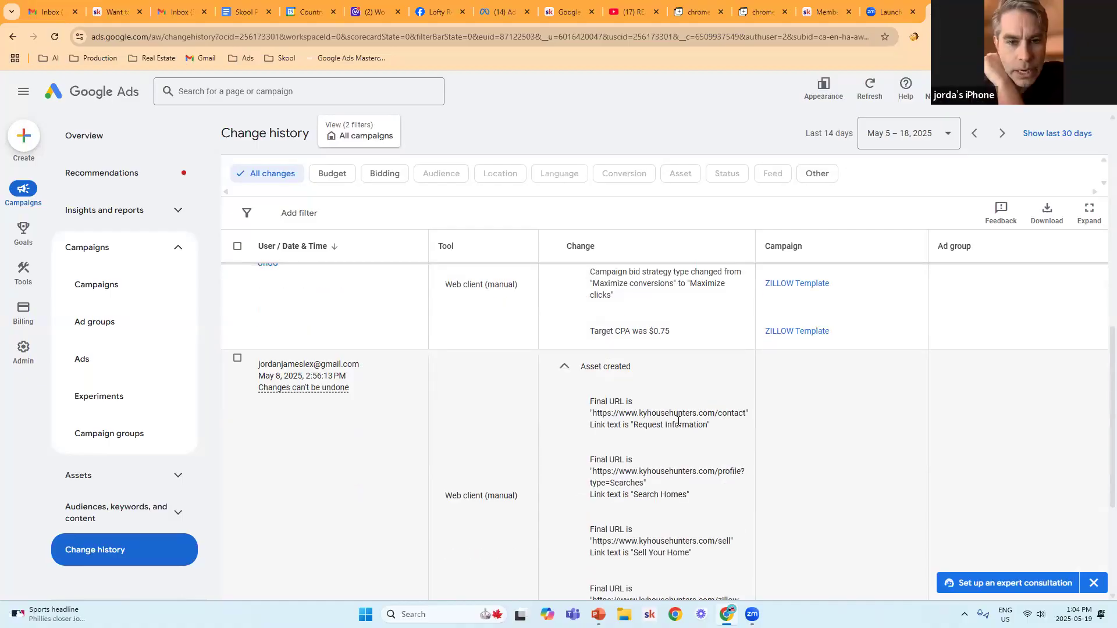
scroll(742, 437, down, 2)
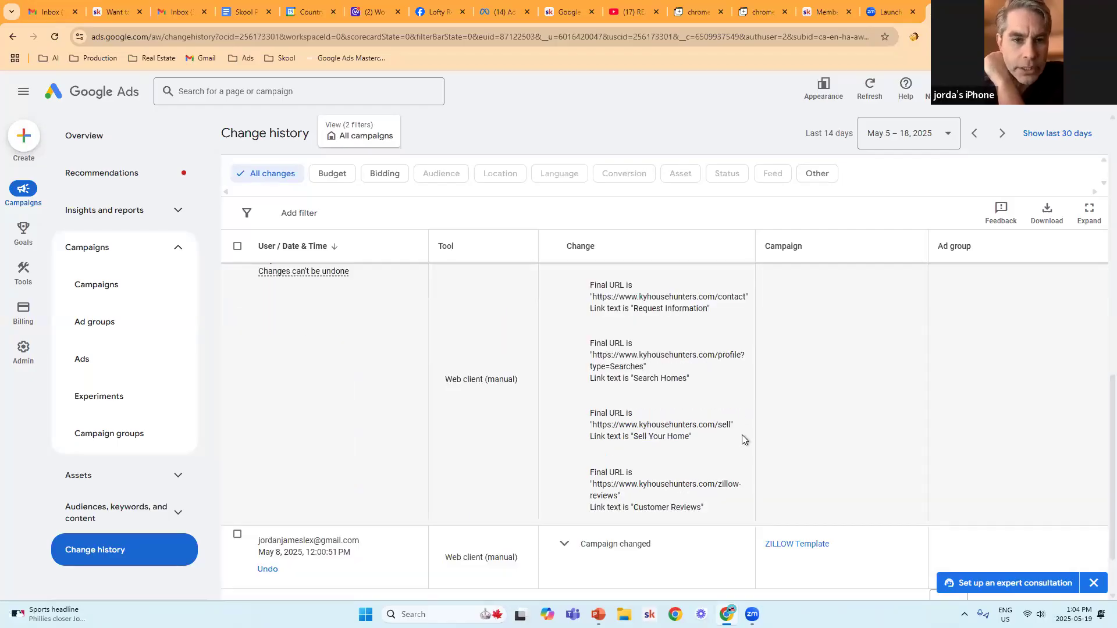
Step: Examine the May 9 bid strategy change recorded for the ZILLOW Template campaign
scroll(697, 435, up, 3)
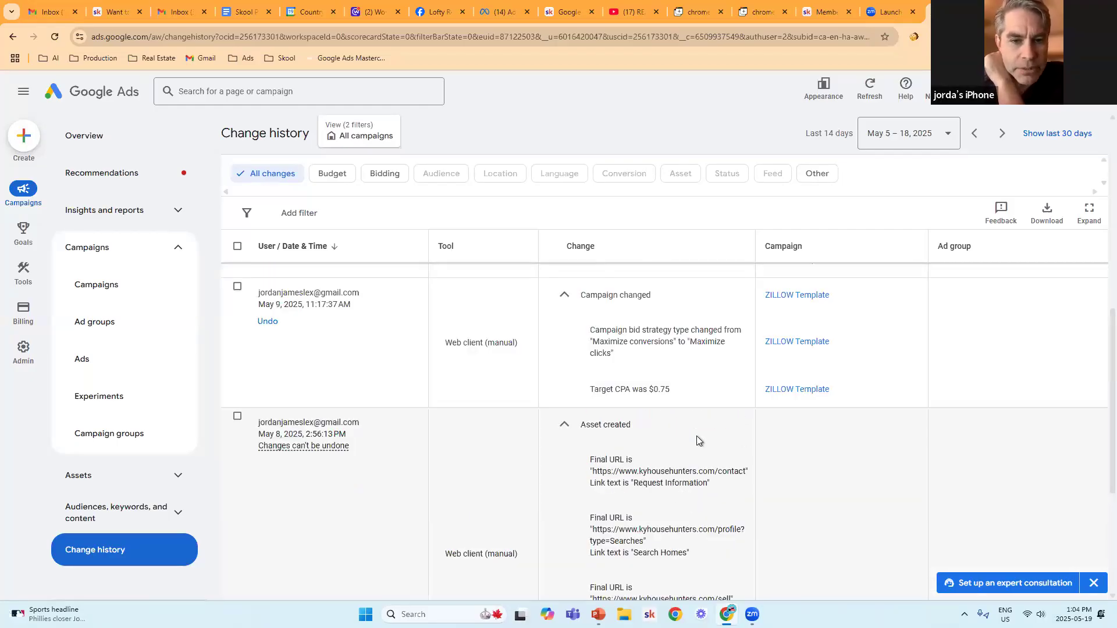
scroll(697, 435, up, 1)
scroll(693, 349, down, 1)
drag(707, 354, 612, 347)
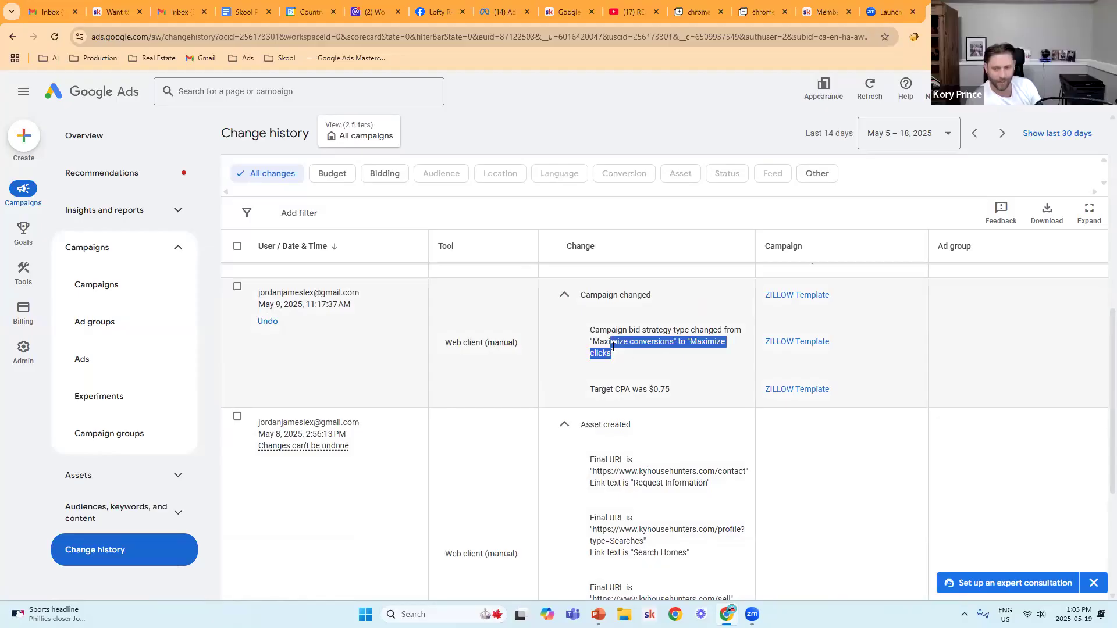
click(670, 342)
scroll(742, 369, down, 1)
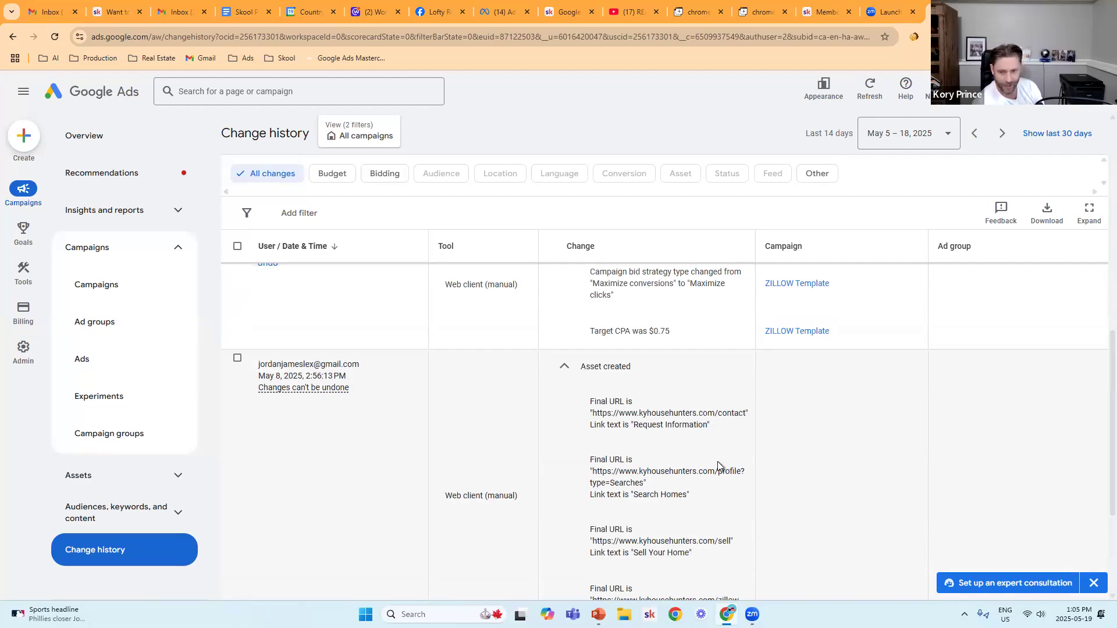
scroll(722, 463, up, 1)
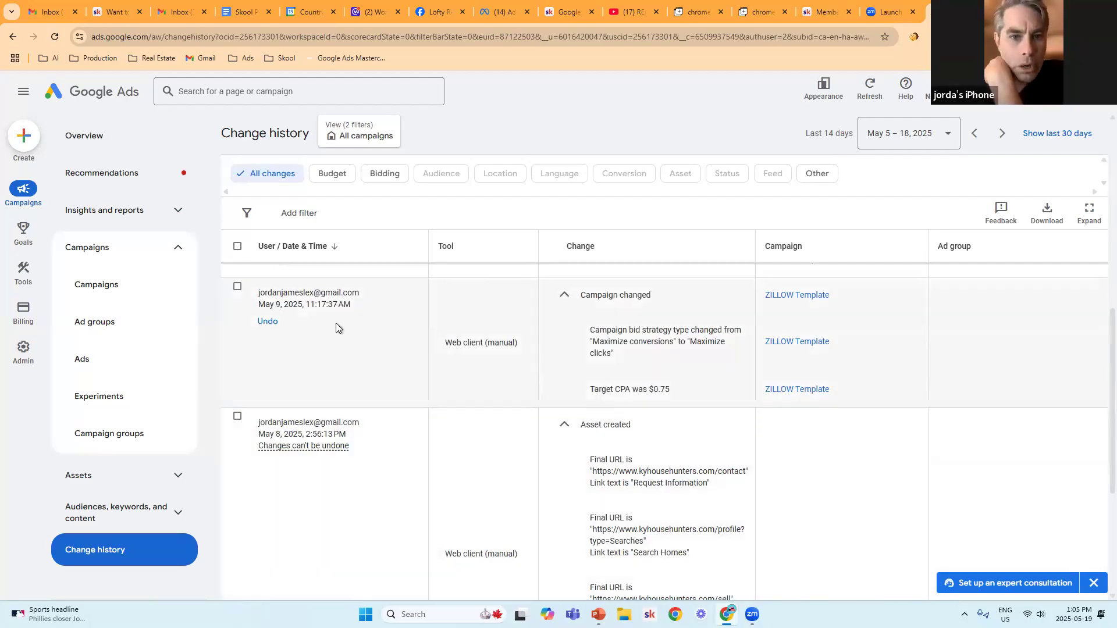
Step: Open the Campaigns overview in a new browser tab and hide all recommendation cards there
right_click(112, 286)
click(143, 299)
click(957, 10)
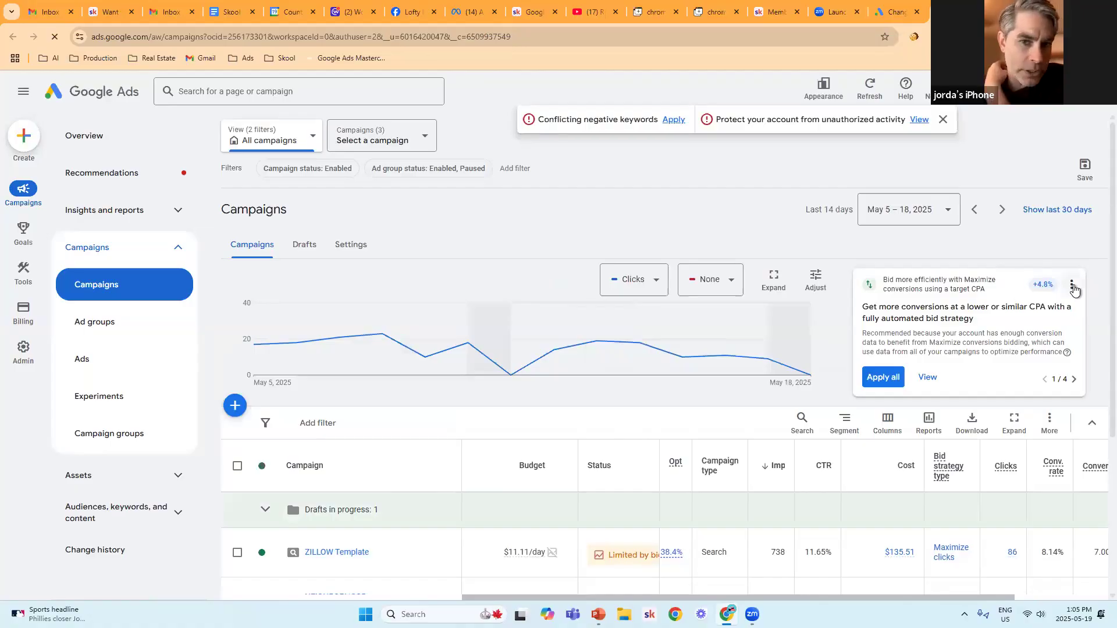
click(1072, 285)
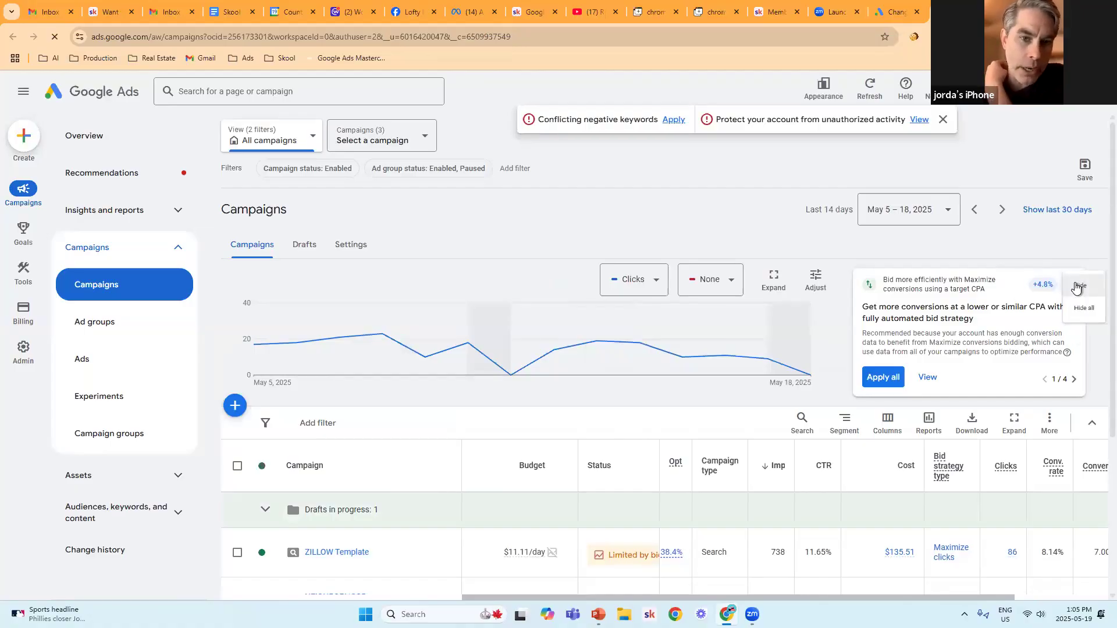
click(1078, 318)
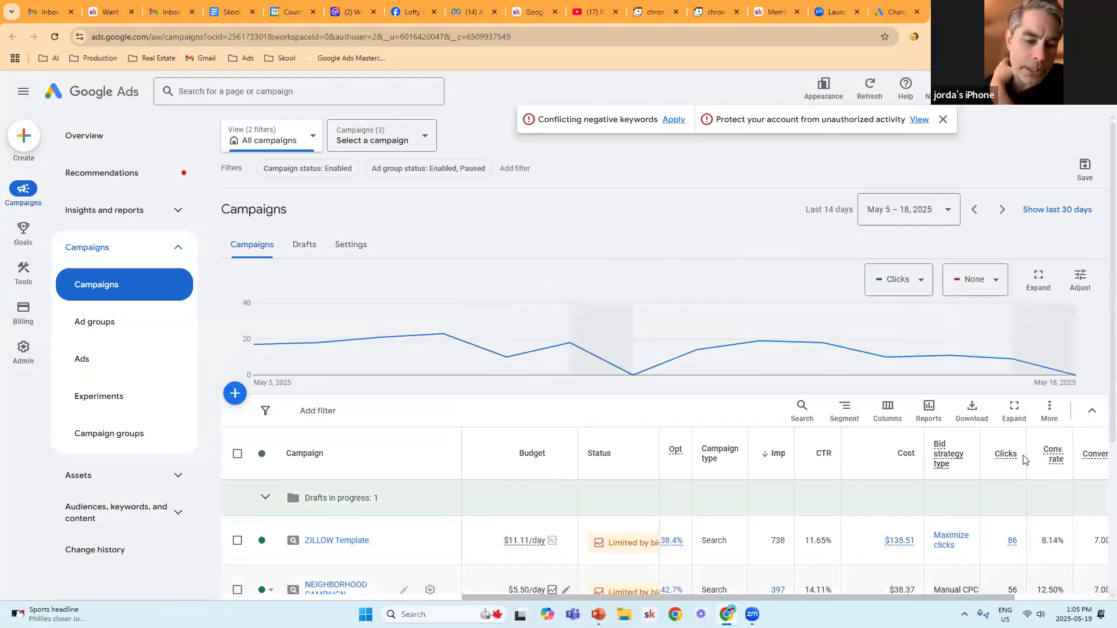
Step: Set the campaigns date range to the last 7 days and check the average CPC and cost per conversion columns
scroll(1025, 460, down, 2)
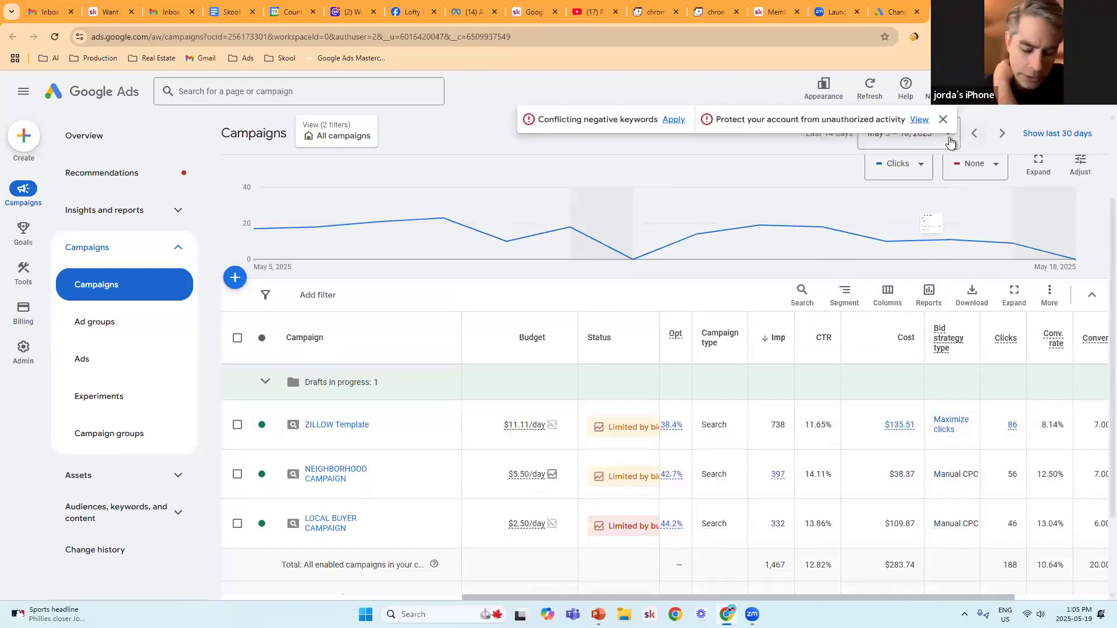
click(925, 142)
click(858, 240)
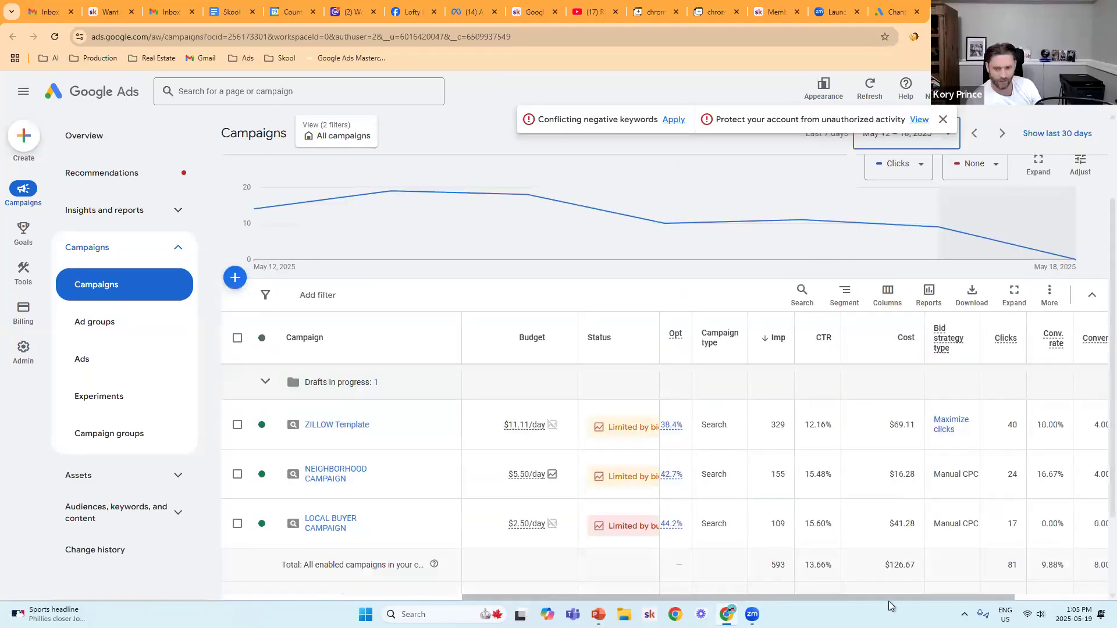
drag(937, 597, 968, 566)
click(968, 567)
scroll(969, 567, up, 2)
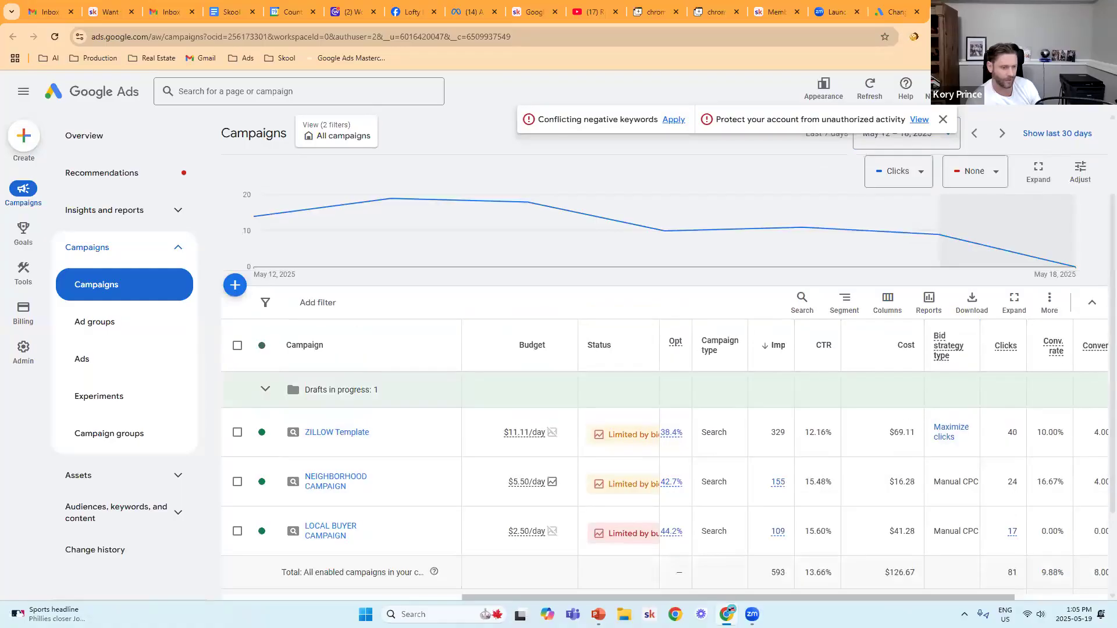
click(1099, 599)
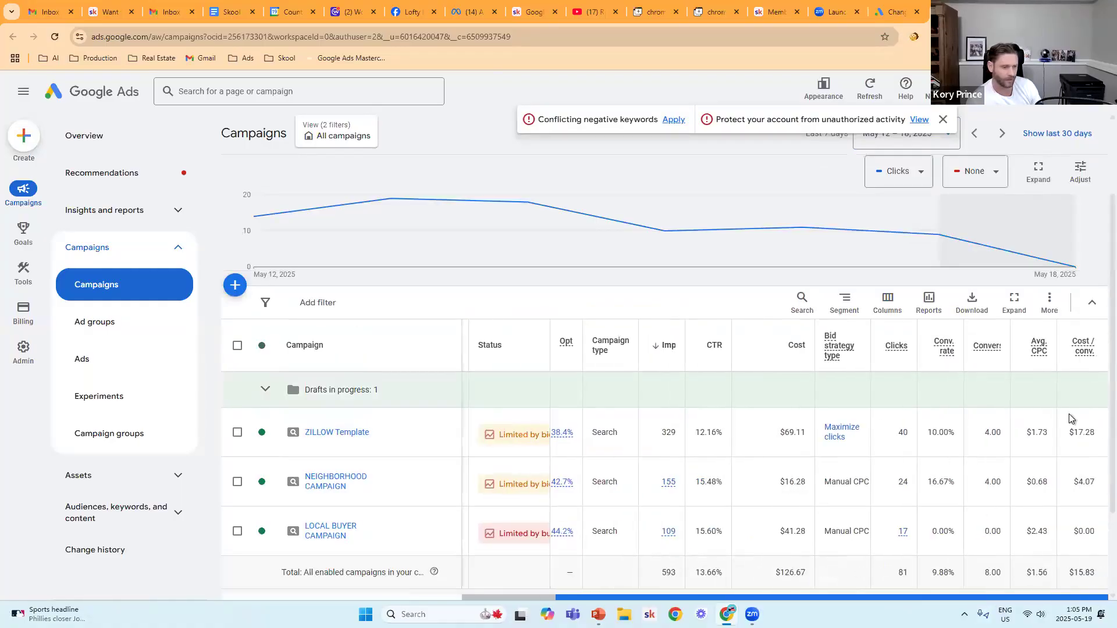
Step: Apply a custom date range of May 5 to May 12, 2025 to the campaigns data
click(914, 142)
click(963, 423)
click(963, 443)
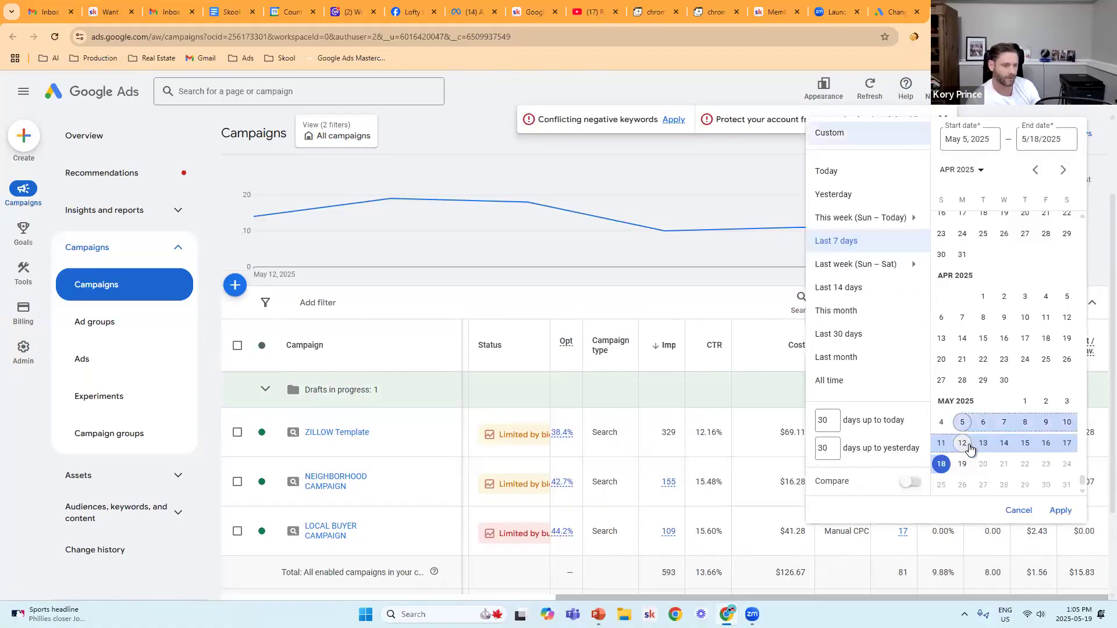
key(Return)
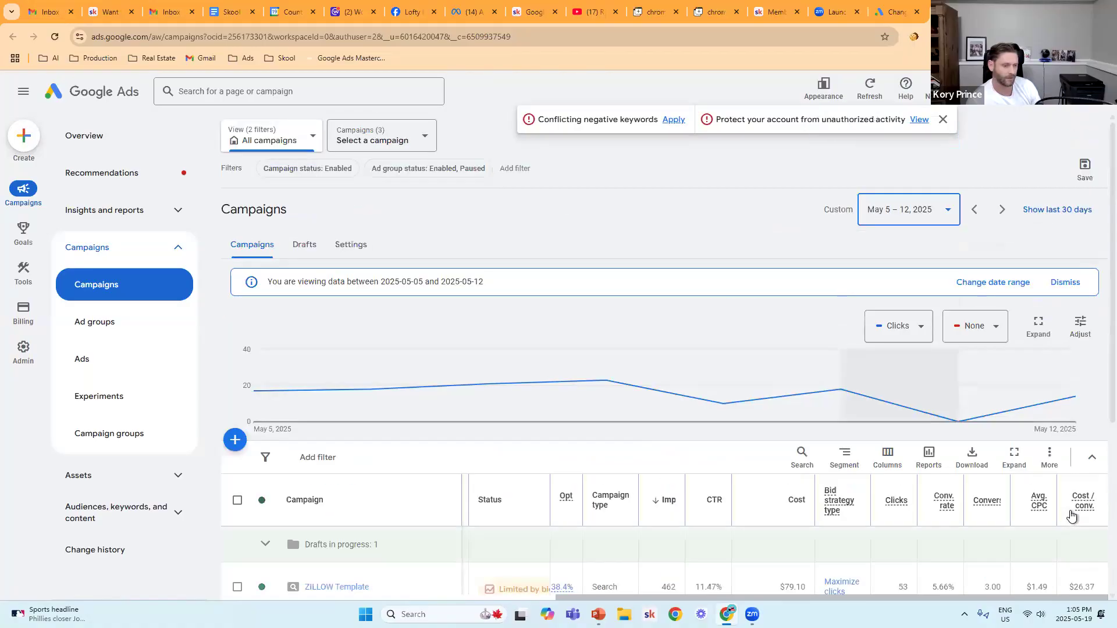
Step: Apply a custom date range of April 28 to May 5, 2025 to the campaigns data
click(931, 208)
click(989, 490)
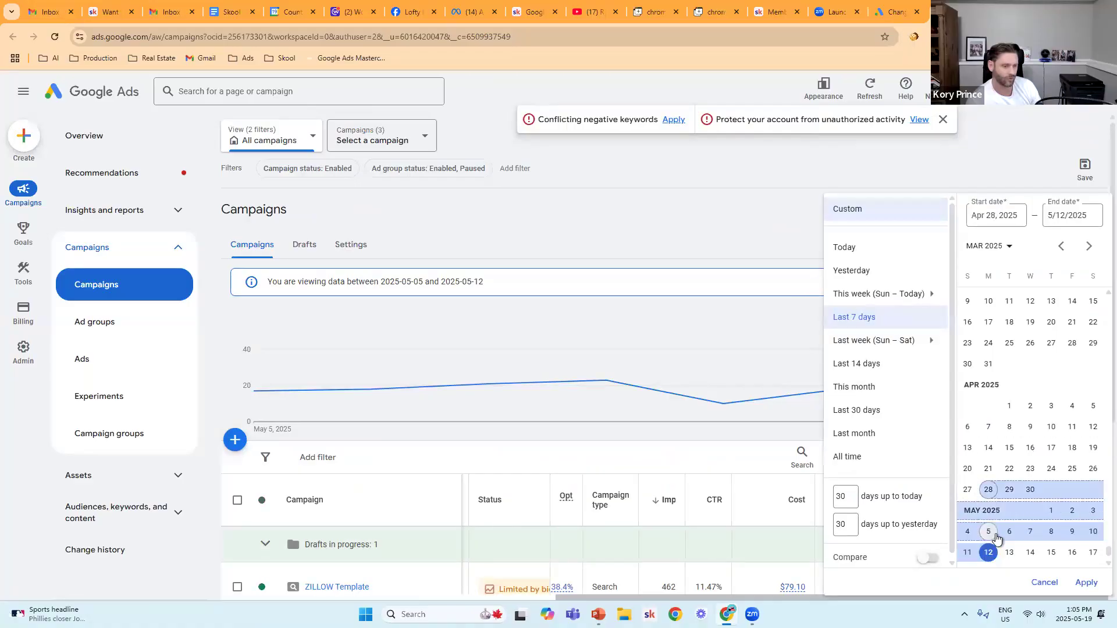
click(989, 531)
click(1080, 581)
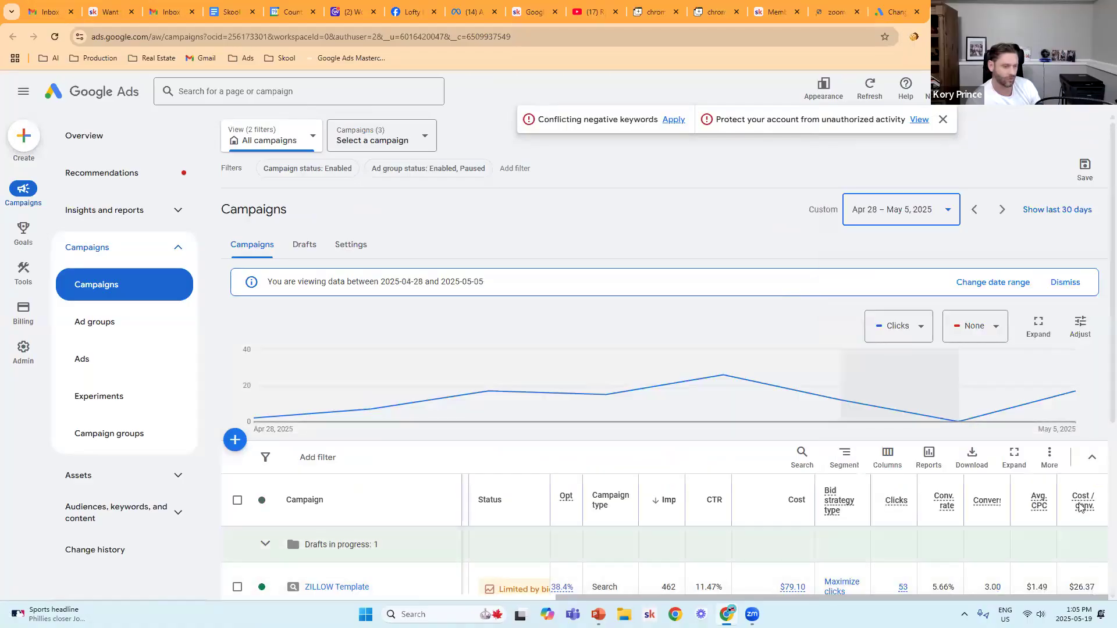
Step: Open the settings of the ZILLOW Template campaign and review its conversion goals
scroll(1079, 512, down, 1)
mouse_move(433, 534)
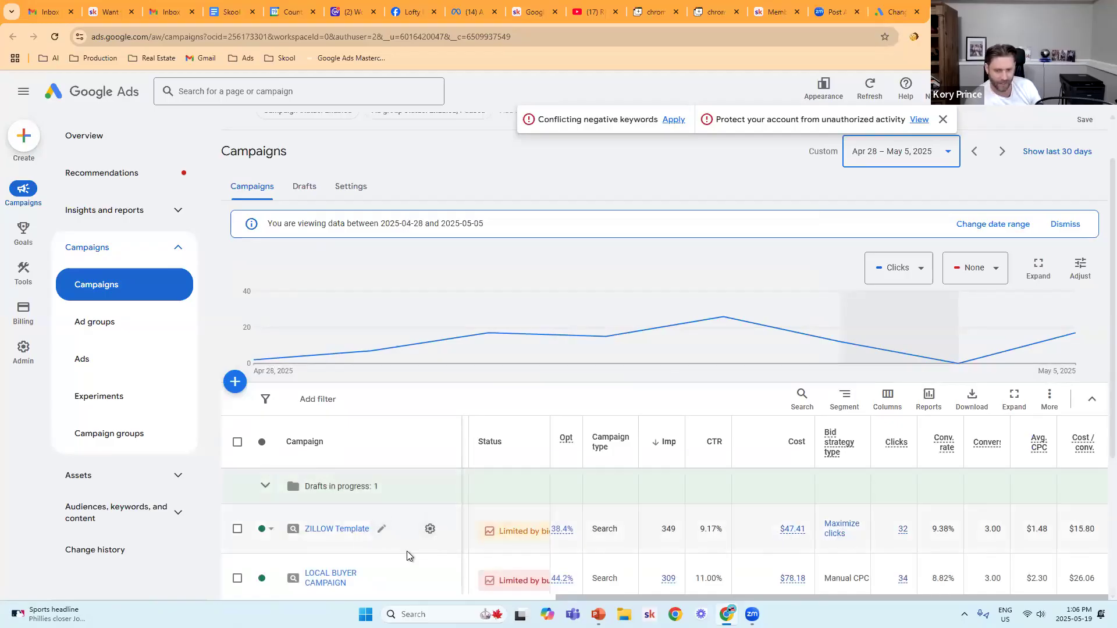
click(431, 533)
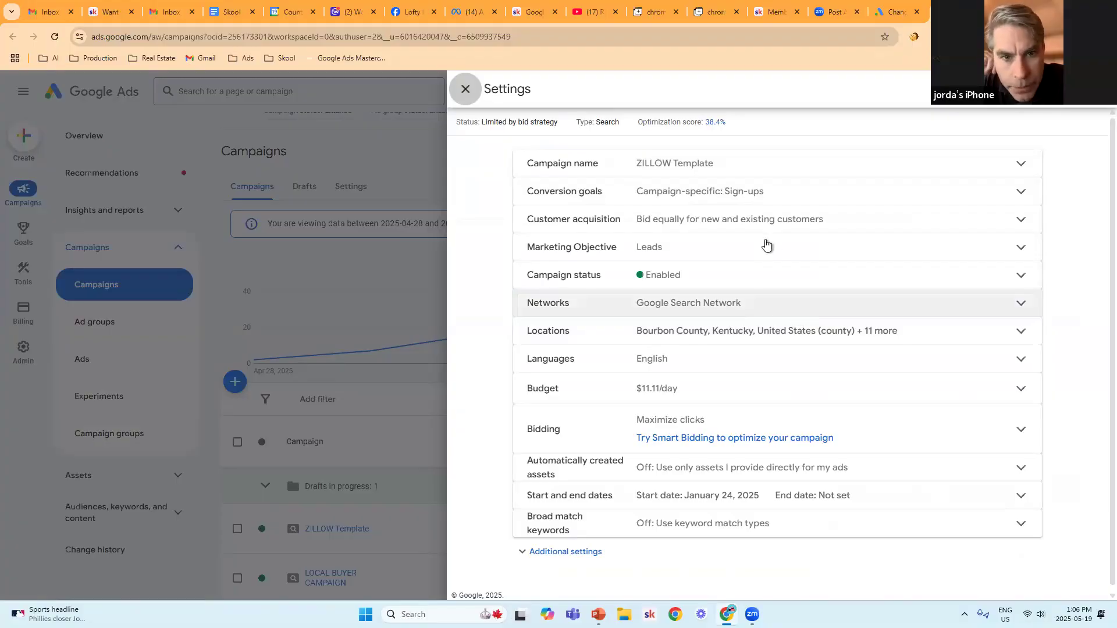
click(785, 199)
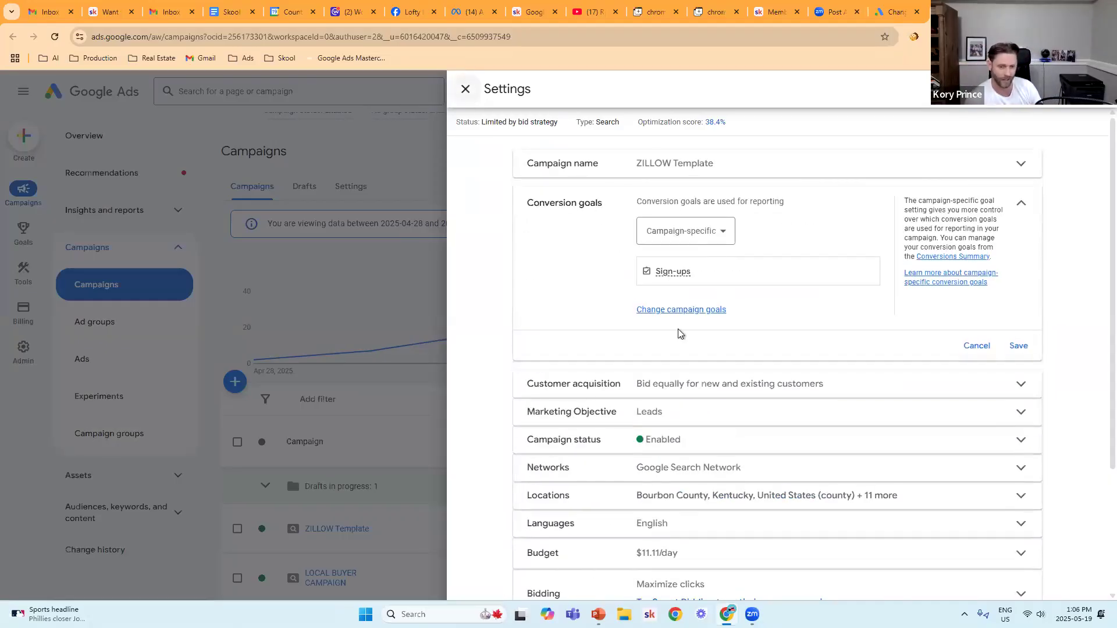
scroll(745, 367, down, 3)
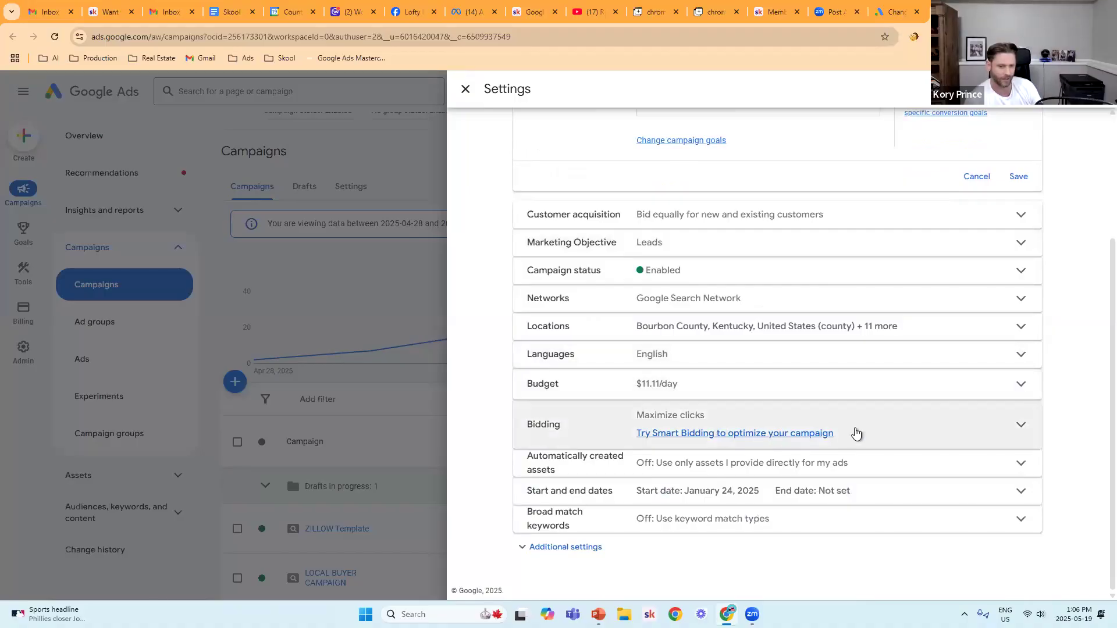
Step: Change the campaign's bidding focus to Conversions with a target CPA of $10.00, save, and close the settings
click(878, 418)
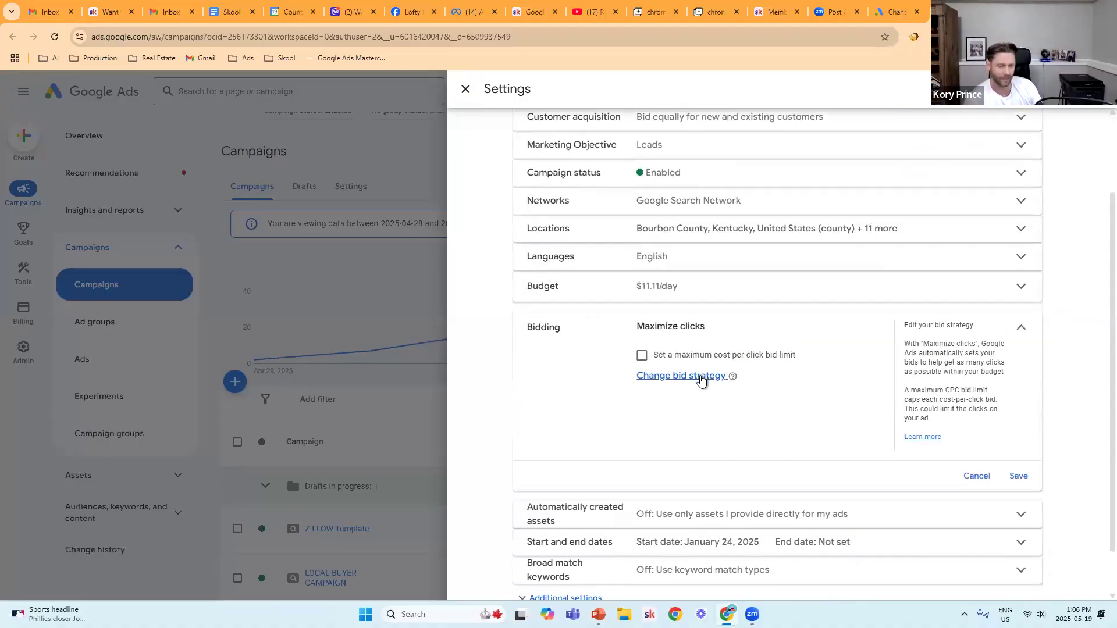
click(684, 376)
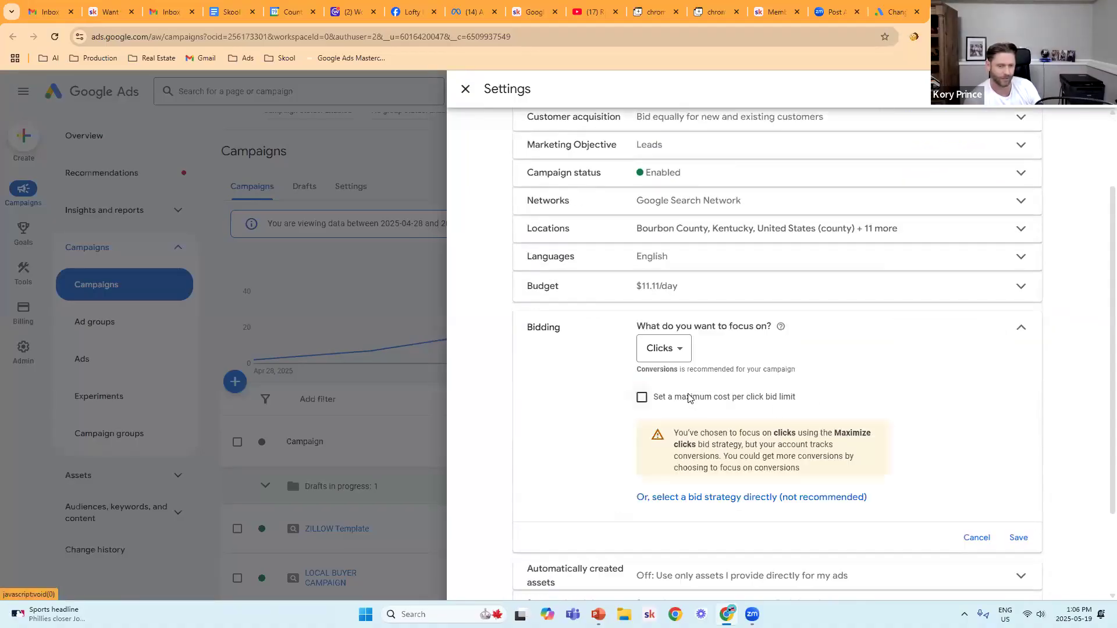
click(669, 357)
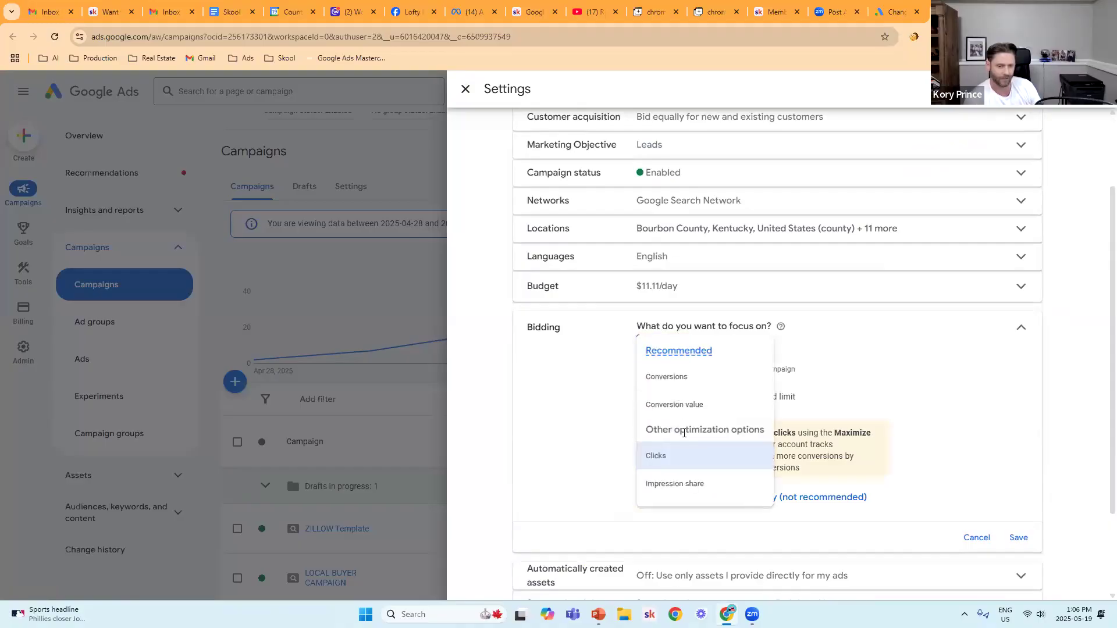
click(676, 381)
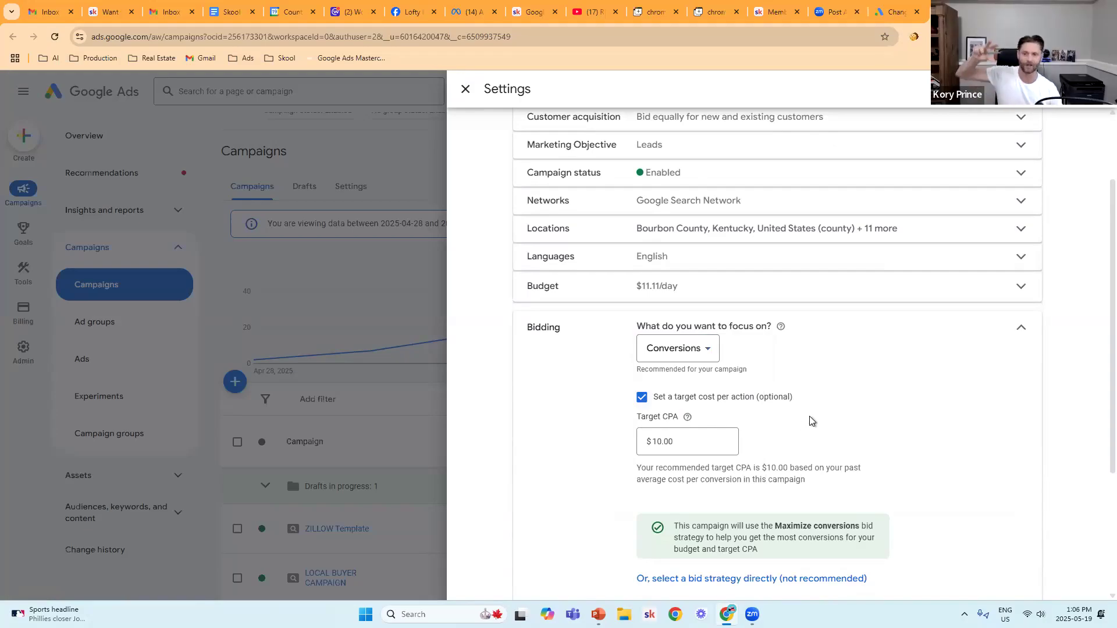
scroll(851, 390, down, 3)
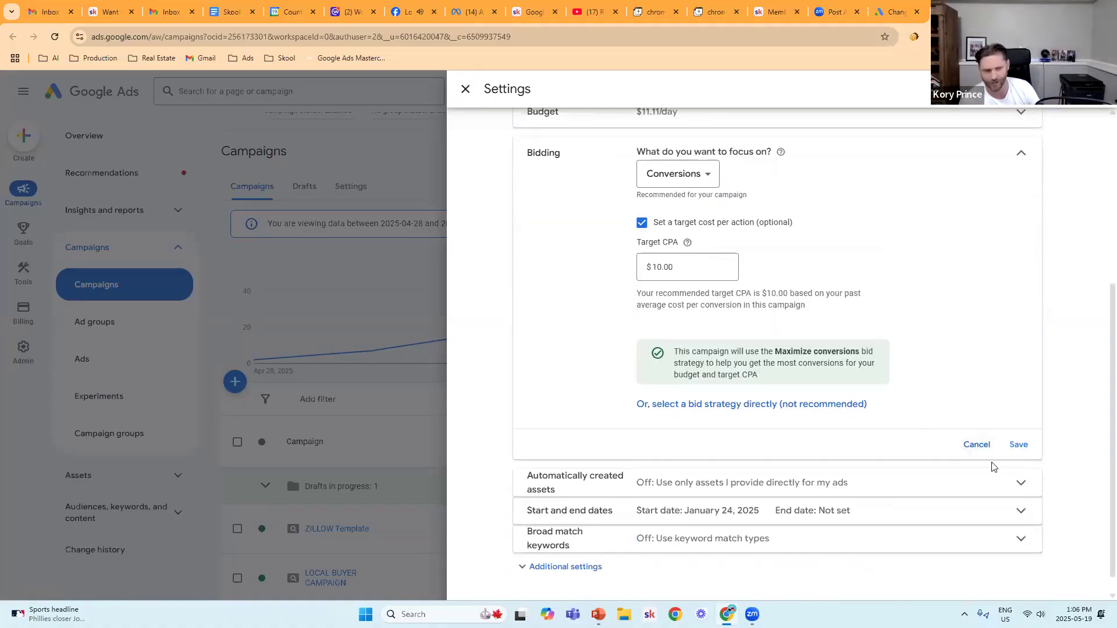
click(1019, 445)
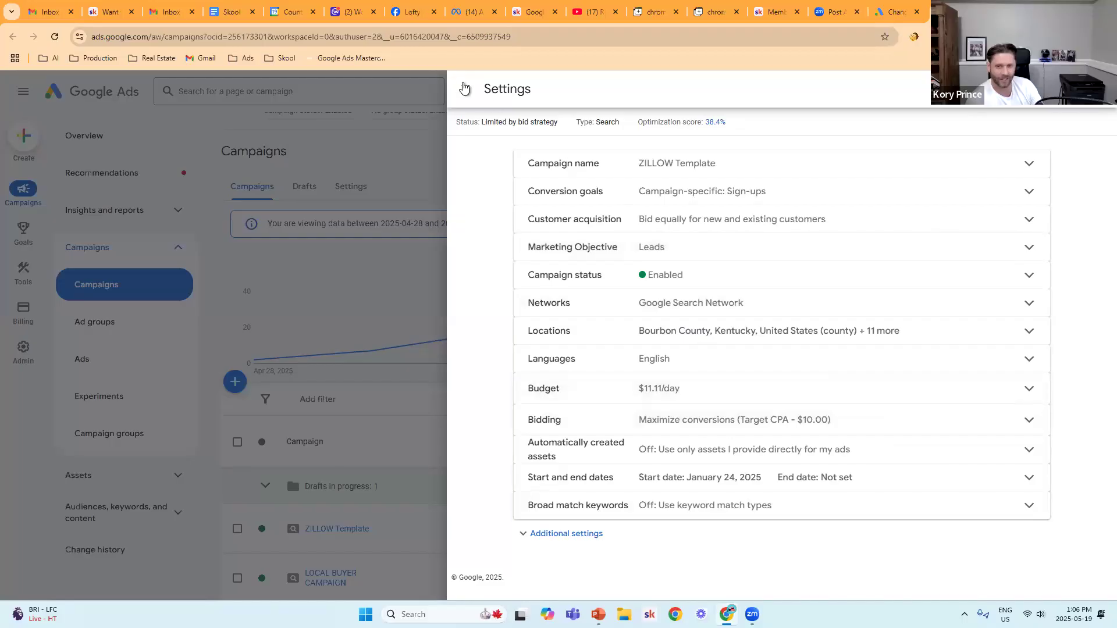
click(465, 89)
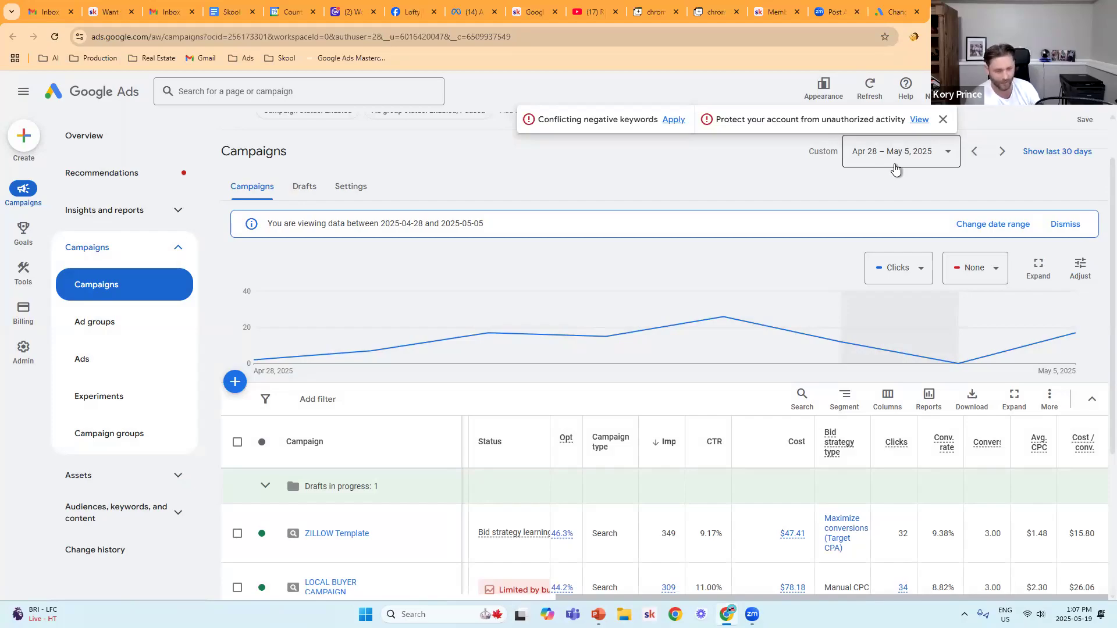
Step: Open the account's change history and review the changes made between April 28 and May 5, 2025
click(118, 551)
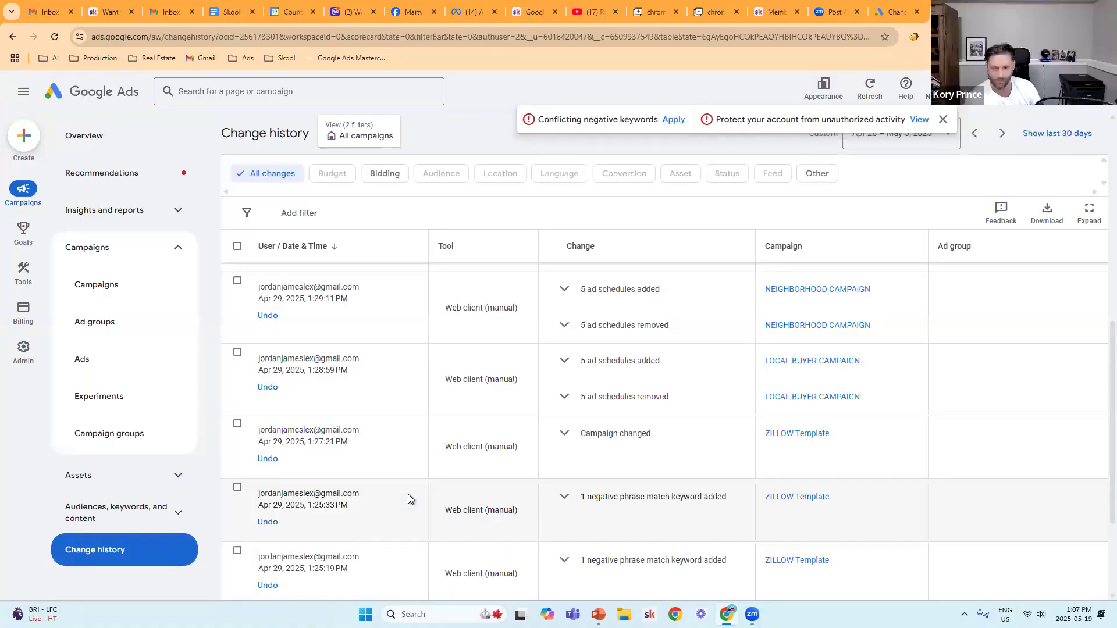
scroll(700, 424, down, 3)
scroll(700, 424, up, 3)
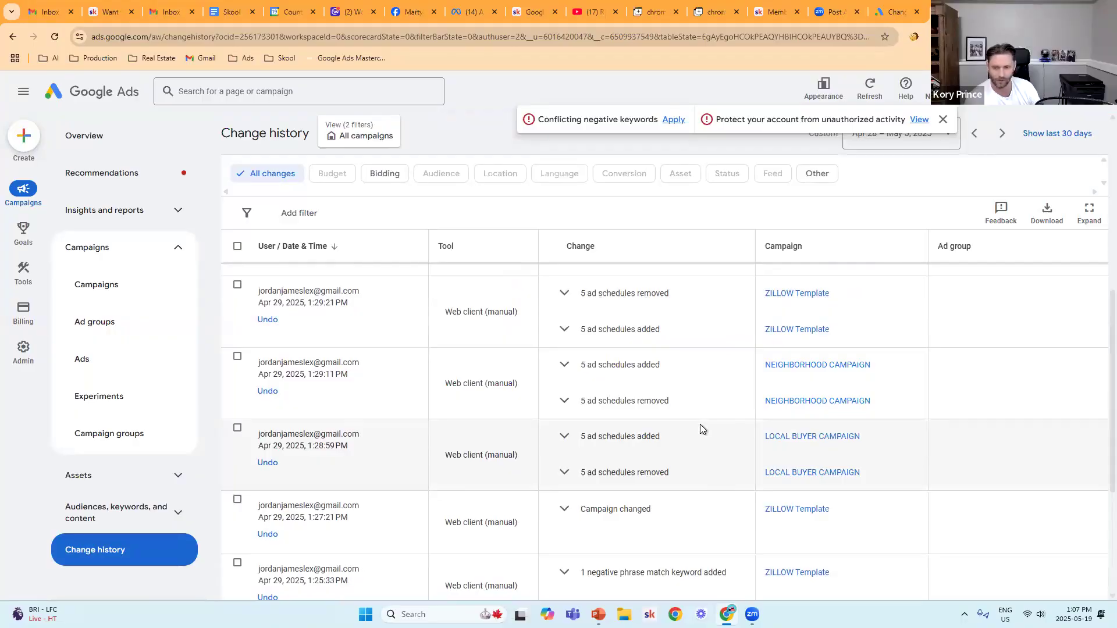
scroll(700, 424, up, 4)
scroll(781, 393, up, 3)
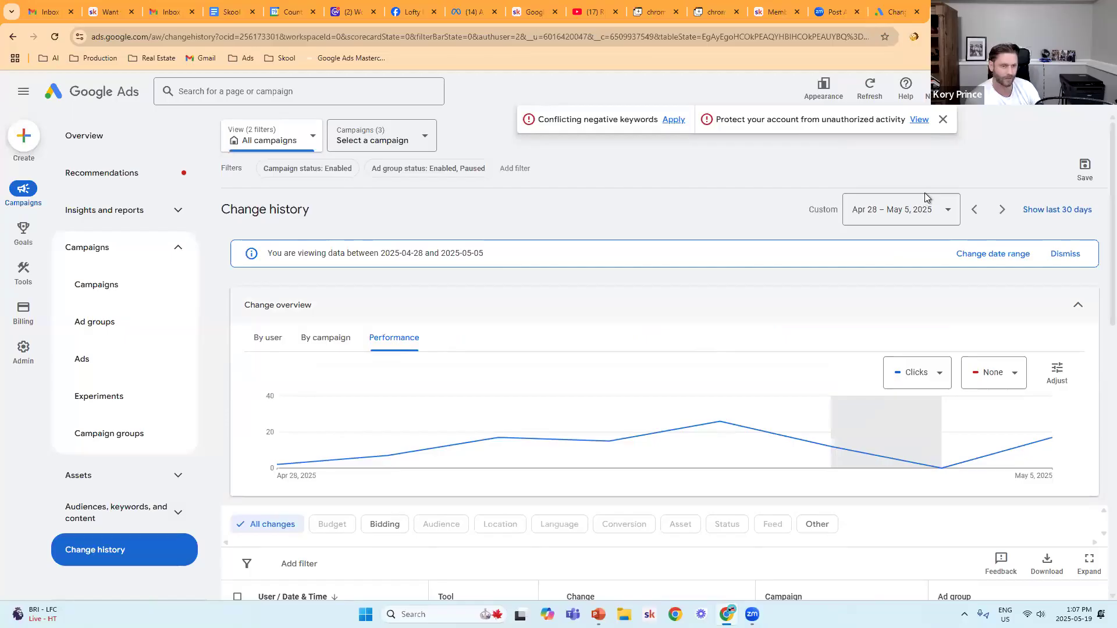
Step: Set the change history's date range to all time and go through the May 2025 entries
click(925, 200)
click(847, 460)
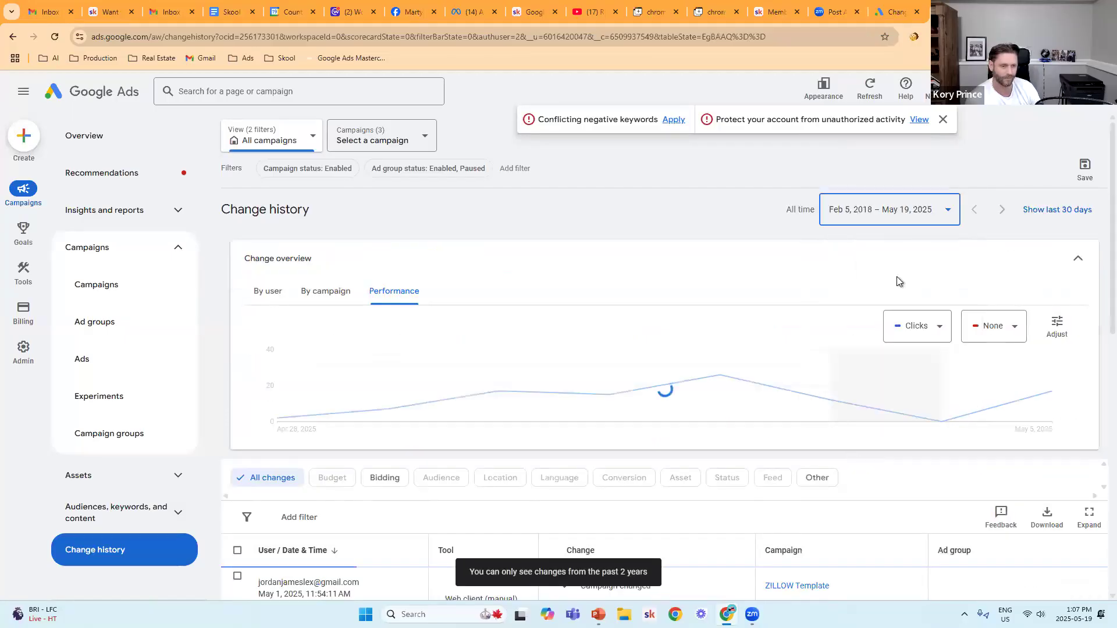
scroll(752, 435, down, 5)
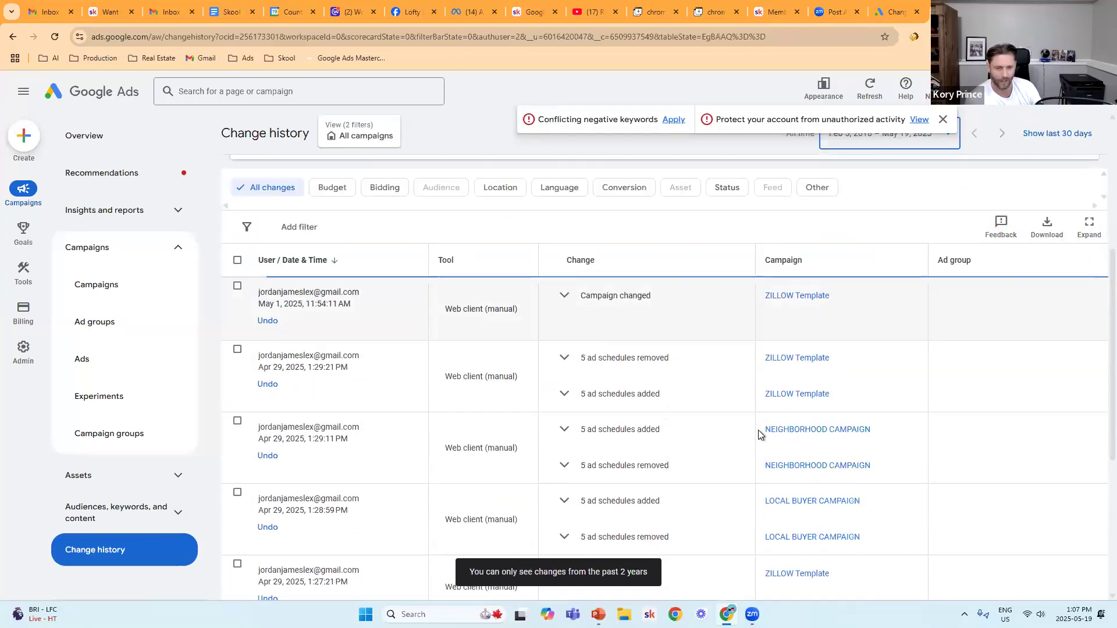
scroll(764, 435, down, 5)
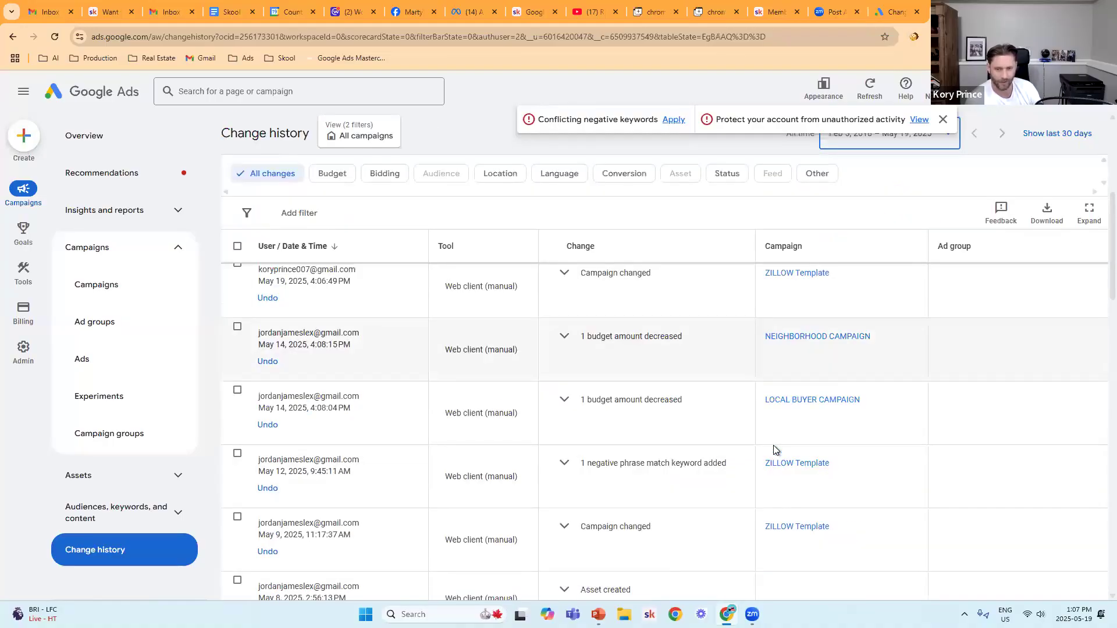
scroll(774, 449, down, 2)
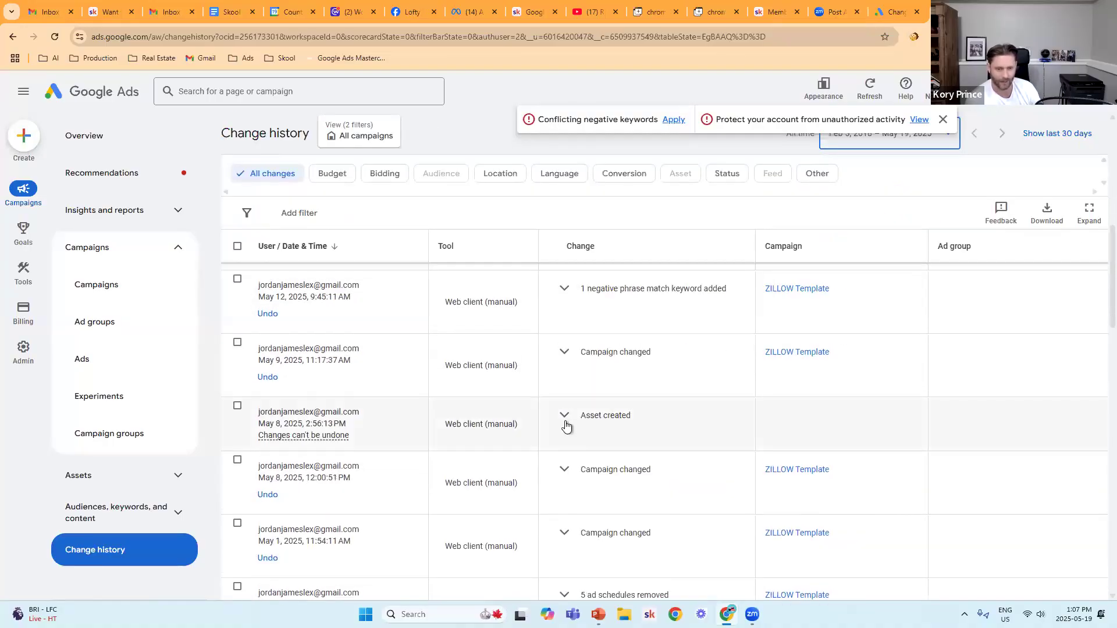
Step: Expand the May 8, 2025 asset creation entry and review its sitelink URLs, link texts and undo restriction
click(565, 416)
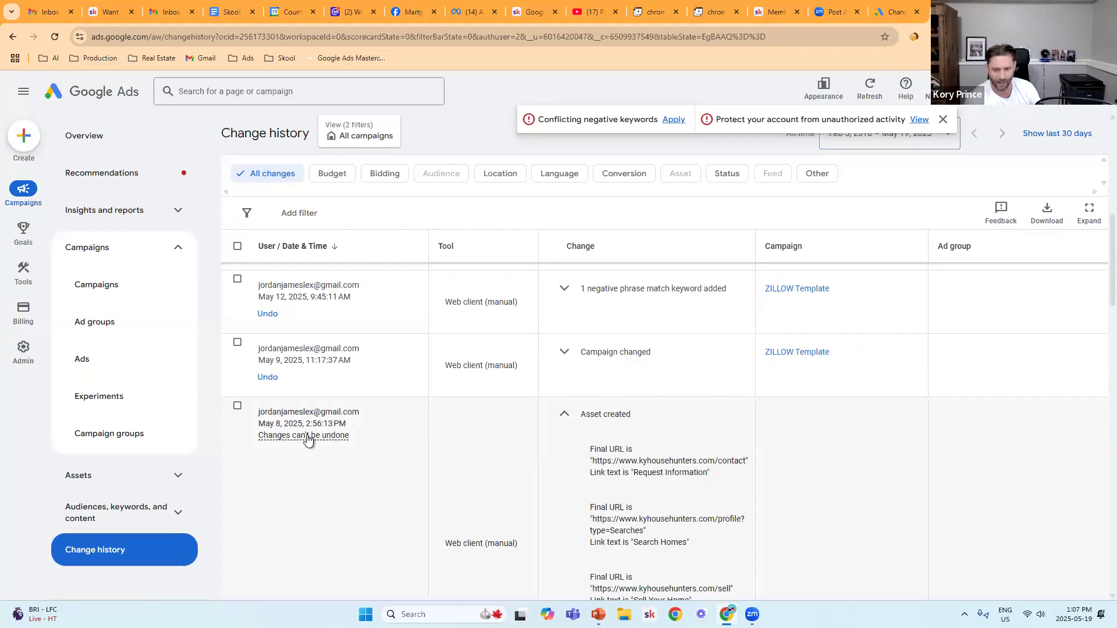
mouse_move(308, 441)
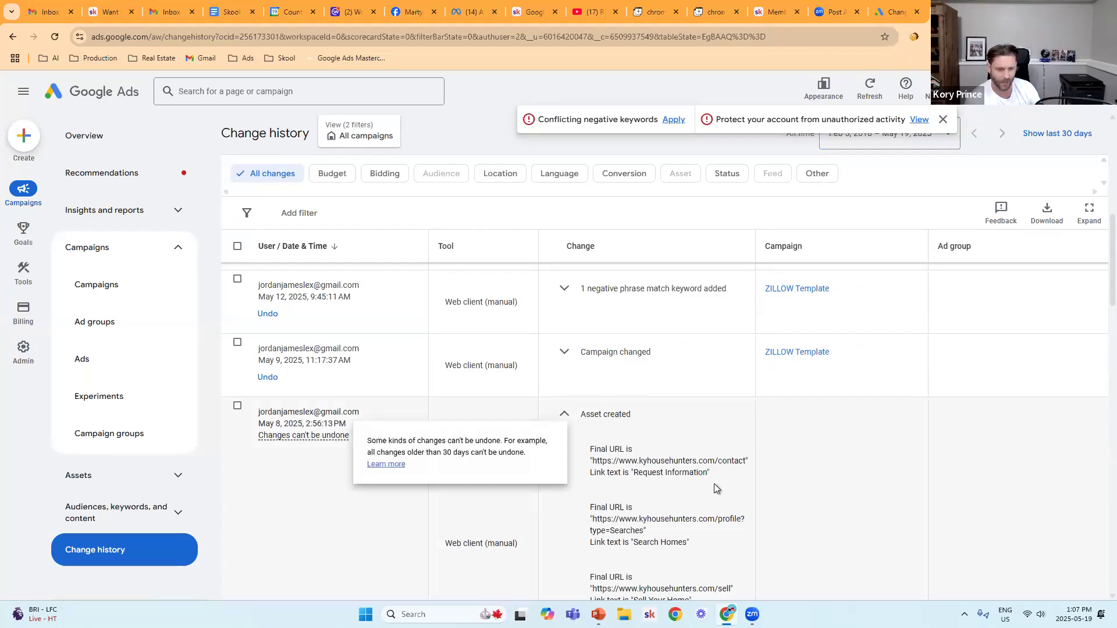
scroll(714, 484, down, 5)
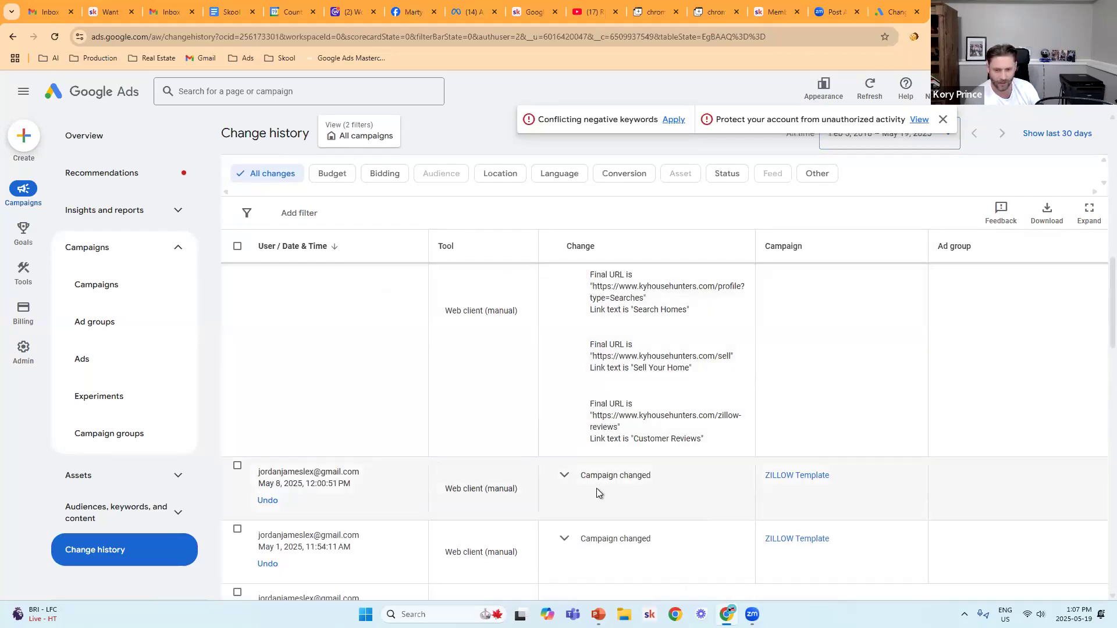
Step: Expand the May 8, 2025 campaign change for ZILLOW Template and review its bid strategy and target CPA details
click(565, 476)
scroll(686, 494, down, 1)
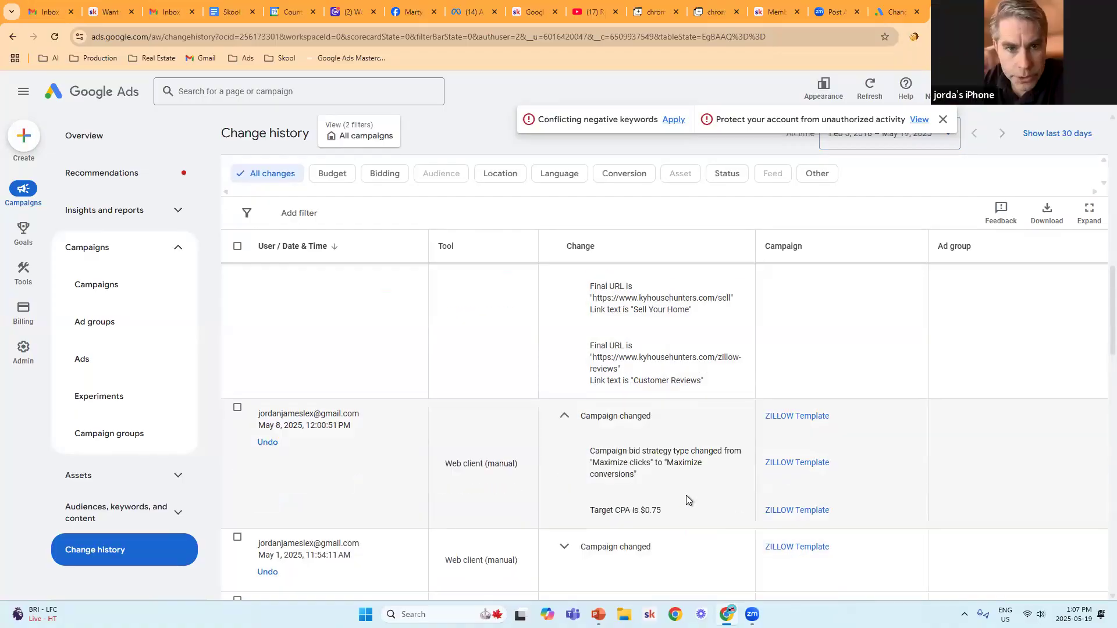
double_click(649, 464)
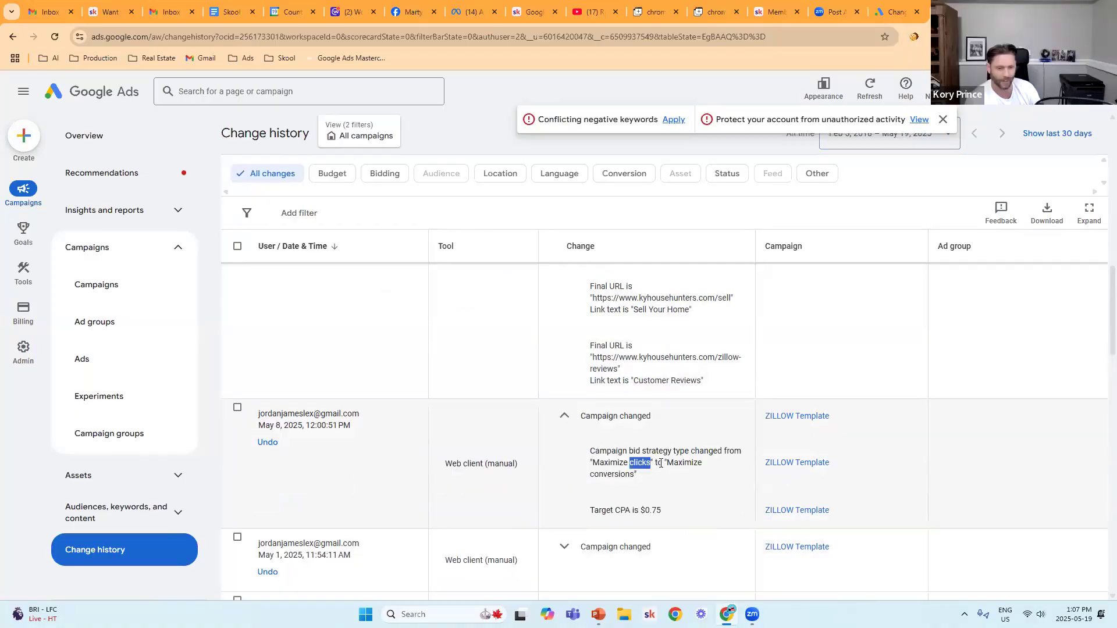
drag(667, 464, 689, 464)
scroll(688, 465, down, 1)
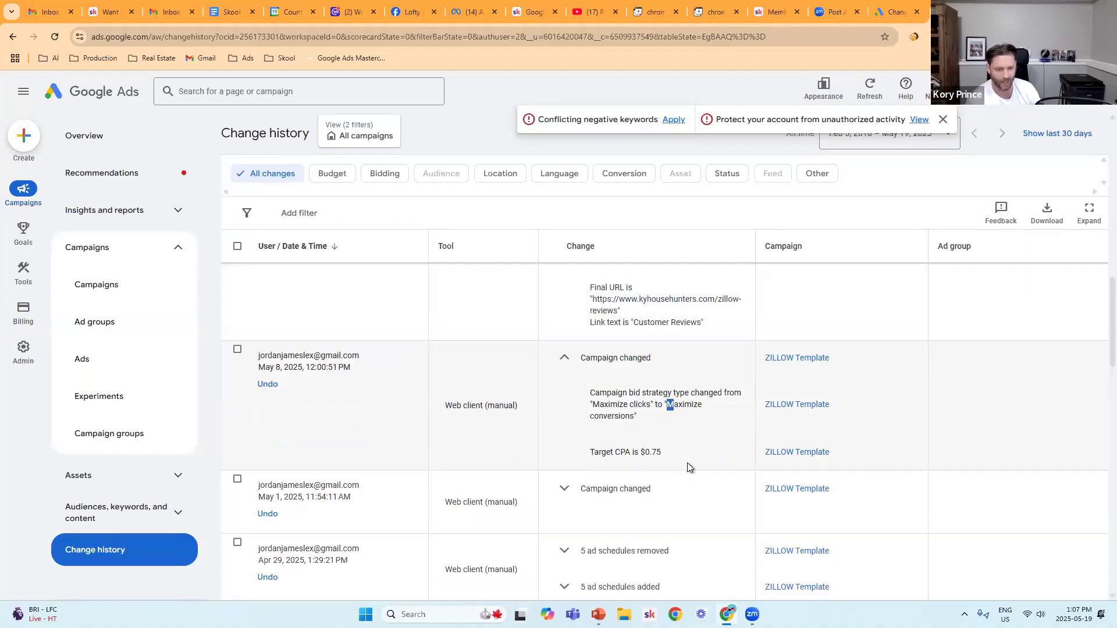
scroll(688, 466, down, 2)
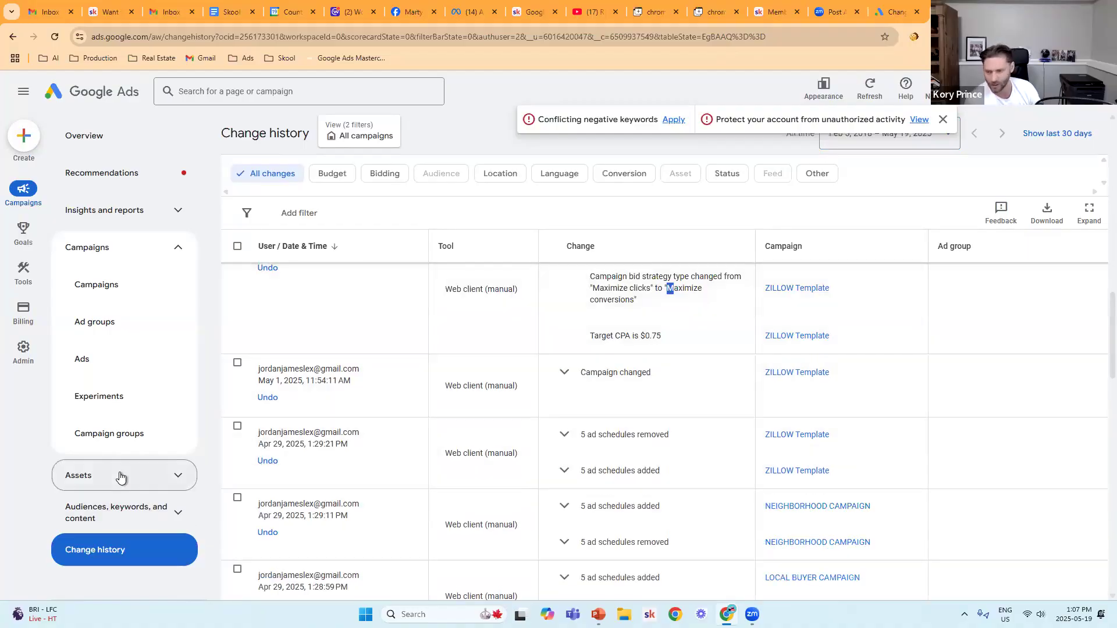
Step: Remove the automatically created account-level callouts View Listings, Register Online and Get More Information from the account's assets
click(129, 503)
click(130, 511)
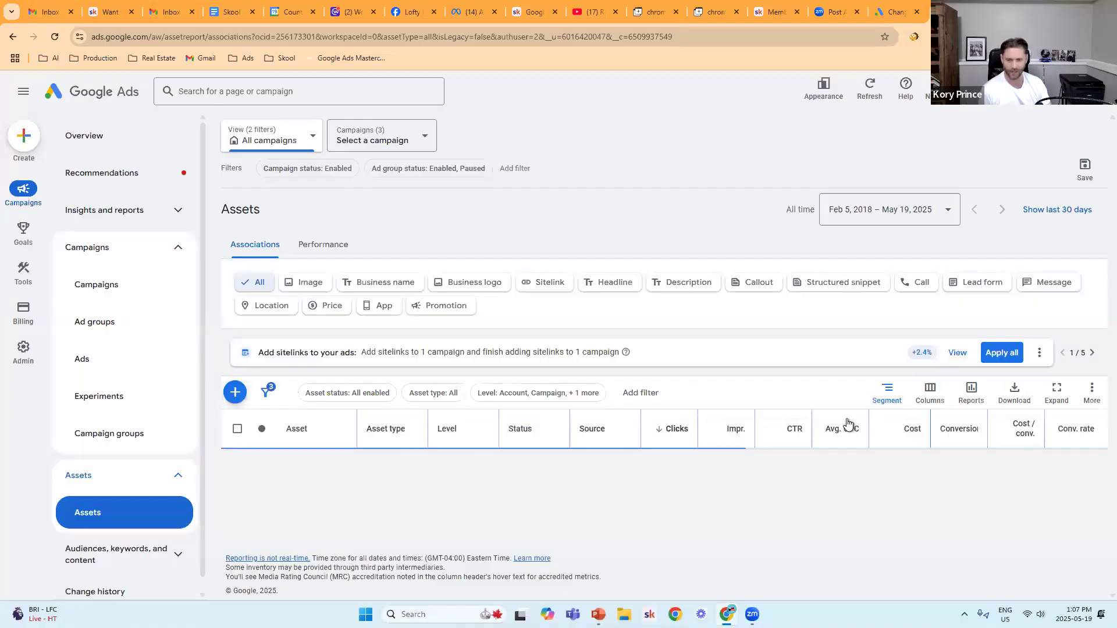
scroll(722, 433, down, 3)
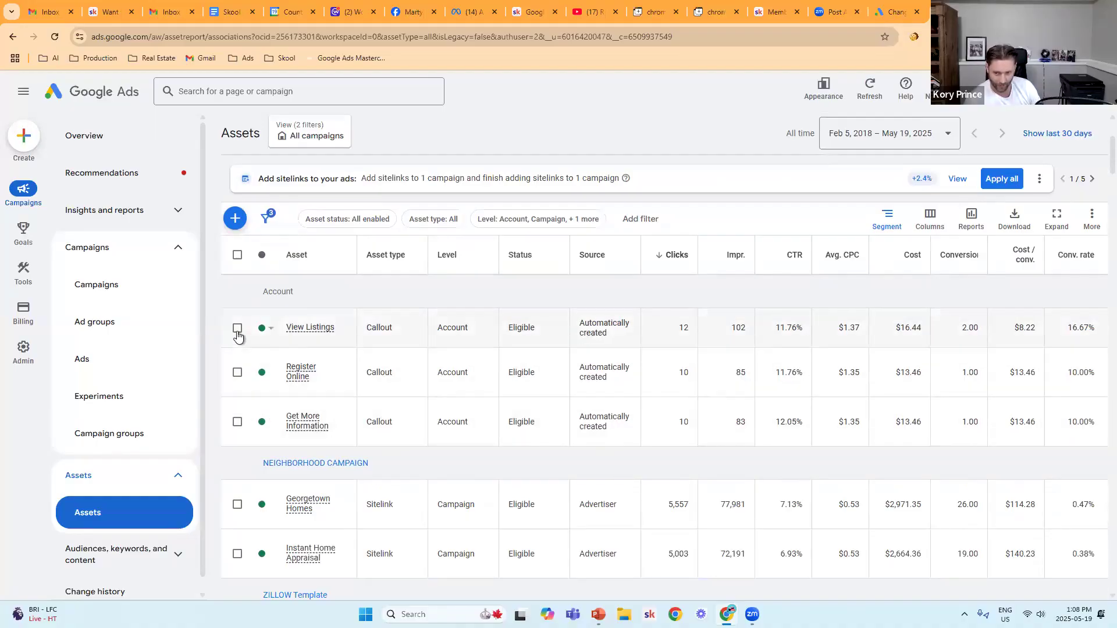
click(238, 373)
click(238, 422)
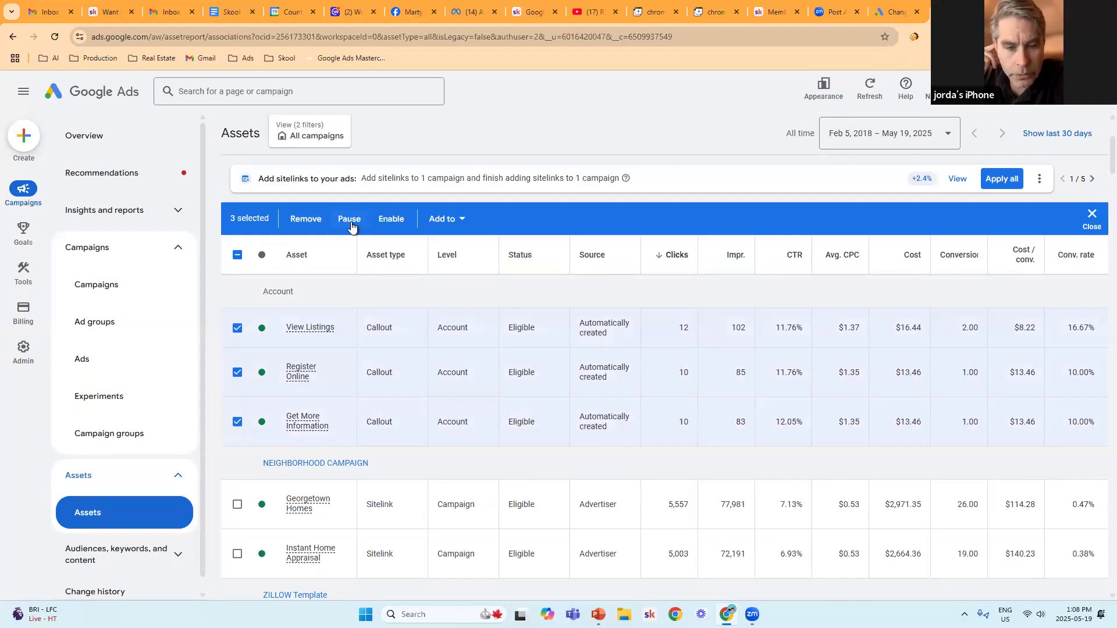
click(306, 219)
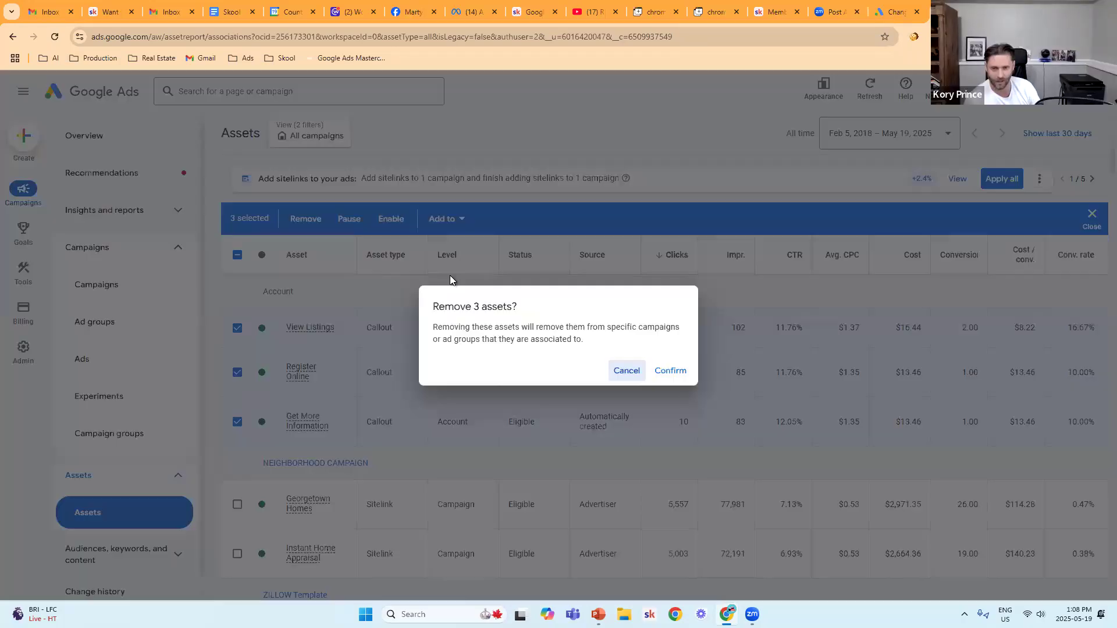
click(670, 371)
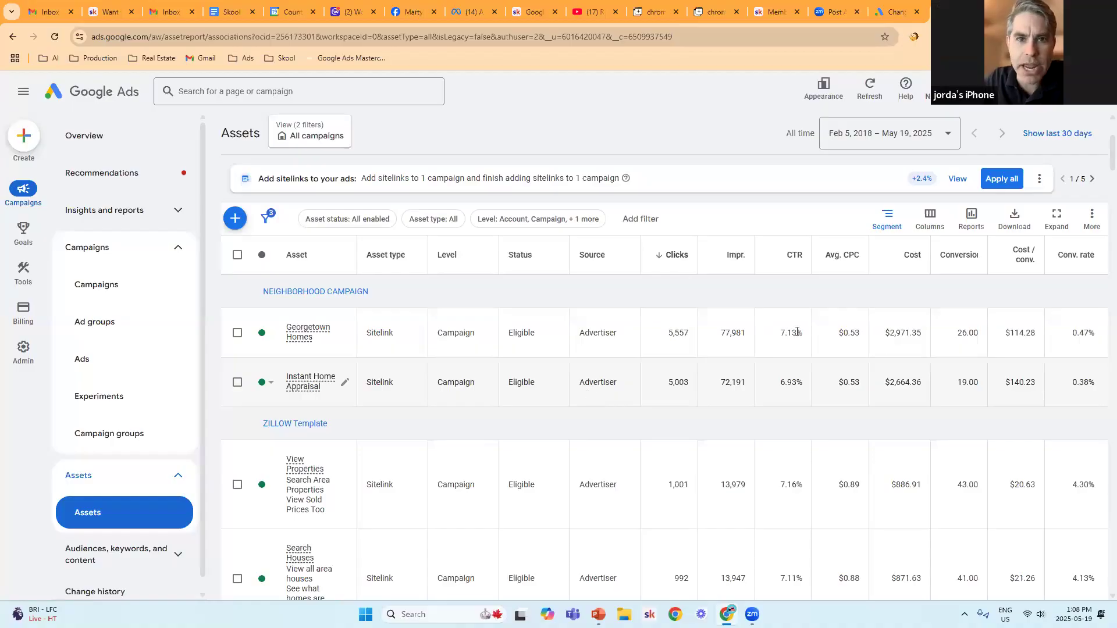
Step: Check the landing page behind the Instant Home Appraisal sitelink's final URL and return to the assets list
mouse_move(303, 384)
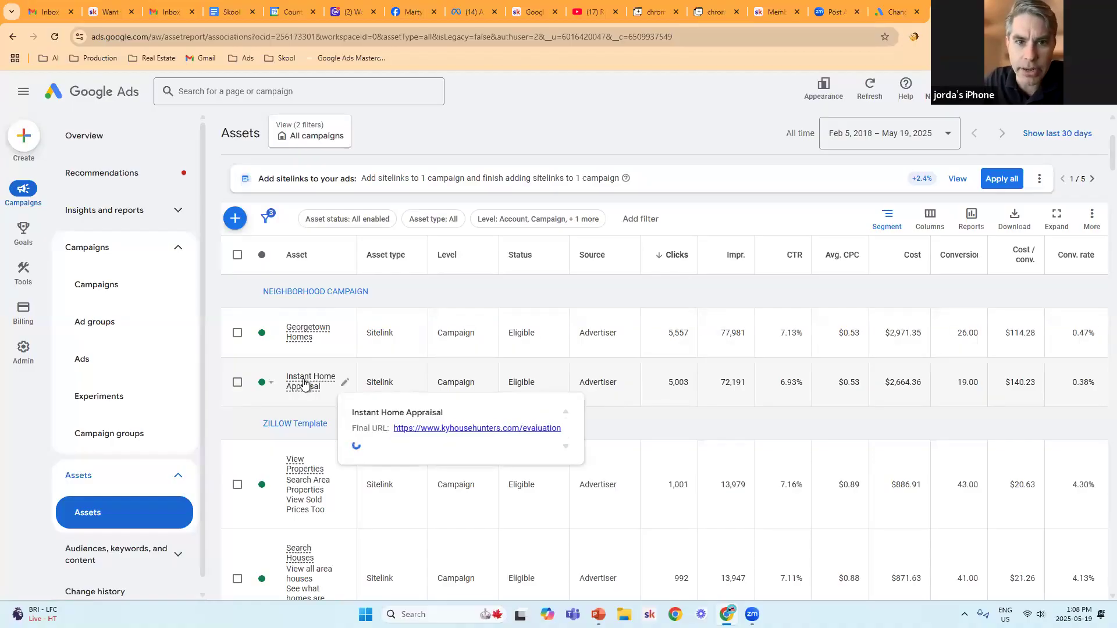
click(498, 429)
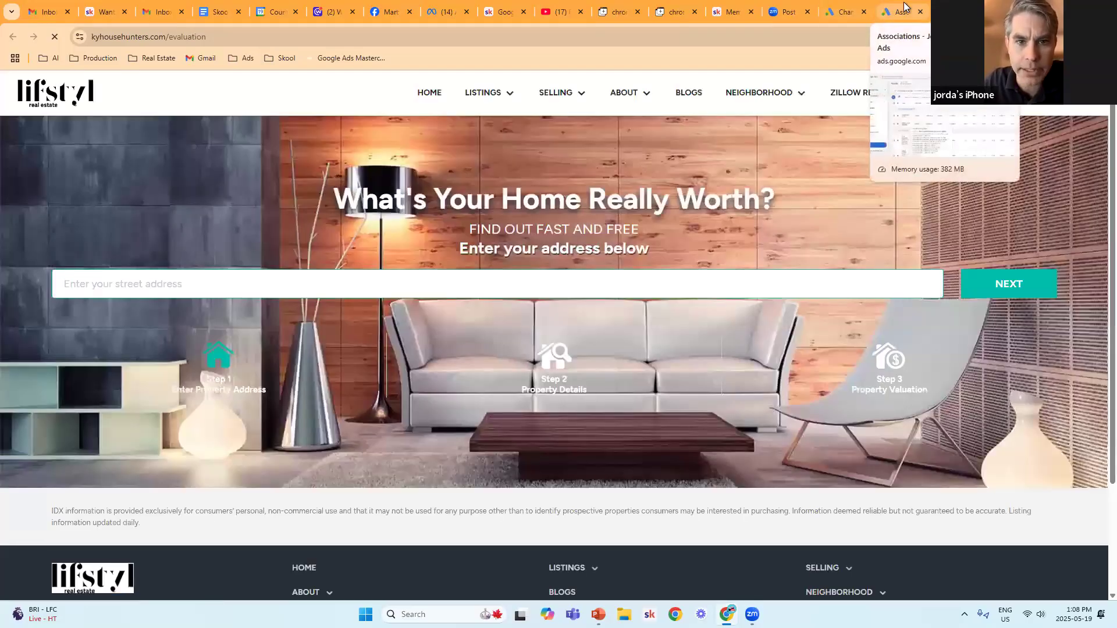
click(904, 6)
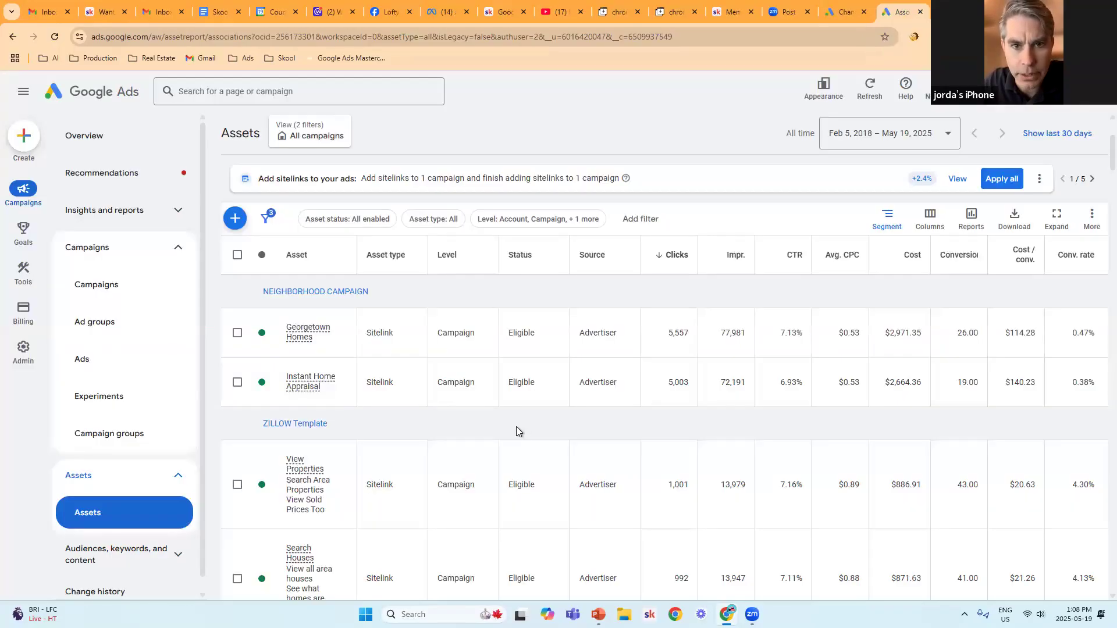
scroll(568, 415, down, 2)
scroll(567, 415, up, 2)
scroll(568, 414, down, 2)
scroll(568, 414, up, 3)
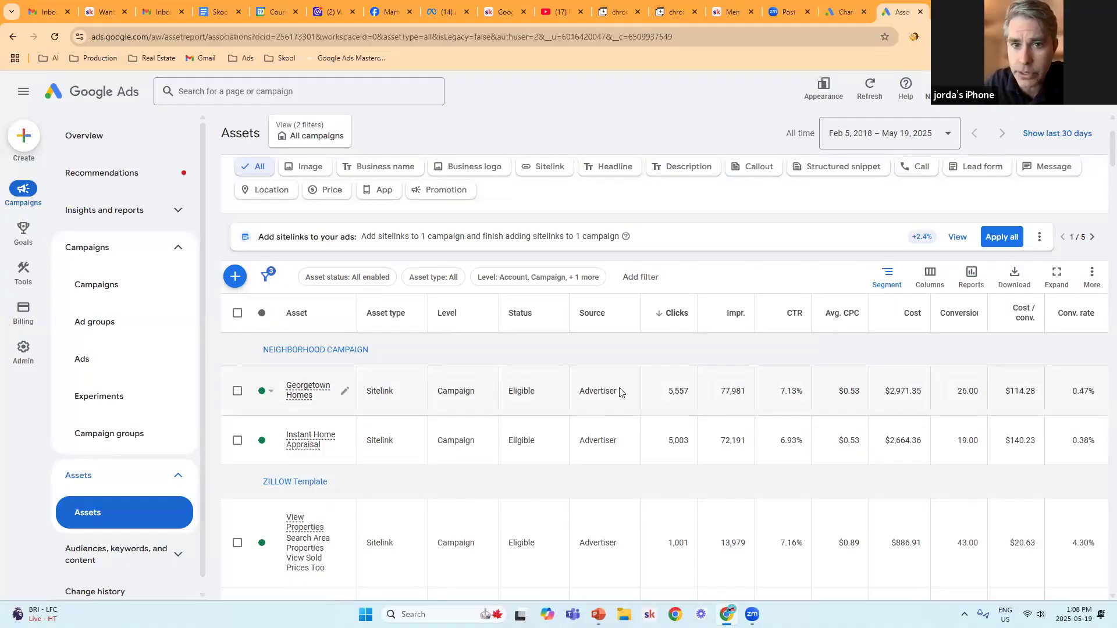
scroll(116, 556, down, 1)
scroll(116, 555, down, 1)
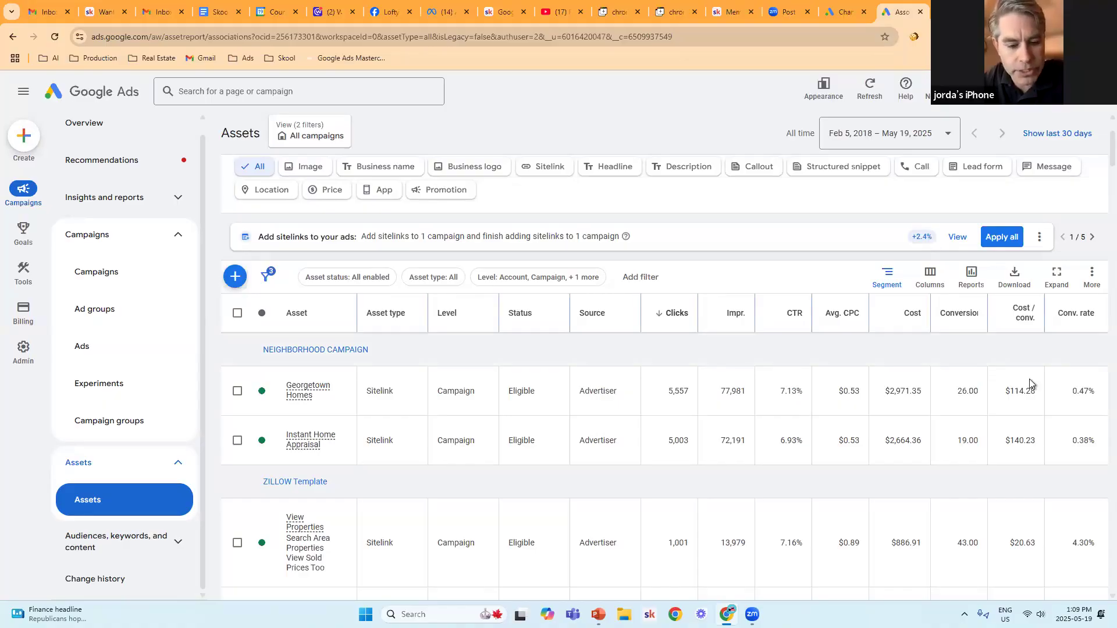
Step: Examine the clicks, conversions and cost per conversion of the ZILLOW Template campaign's sitelinks, callouts and structured snippet
scroll(1029, 379, down, 4)
scroll(1032, 385, down, 6)
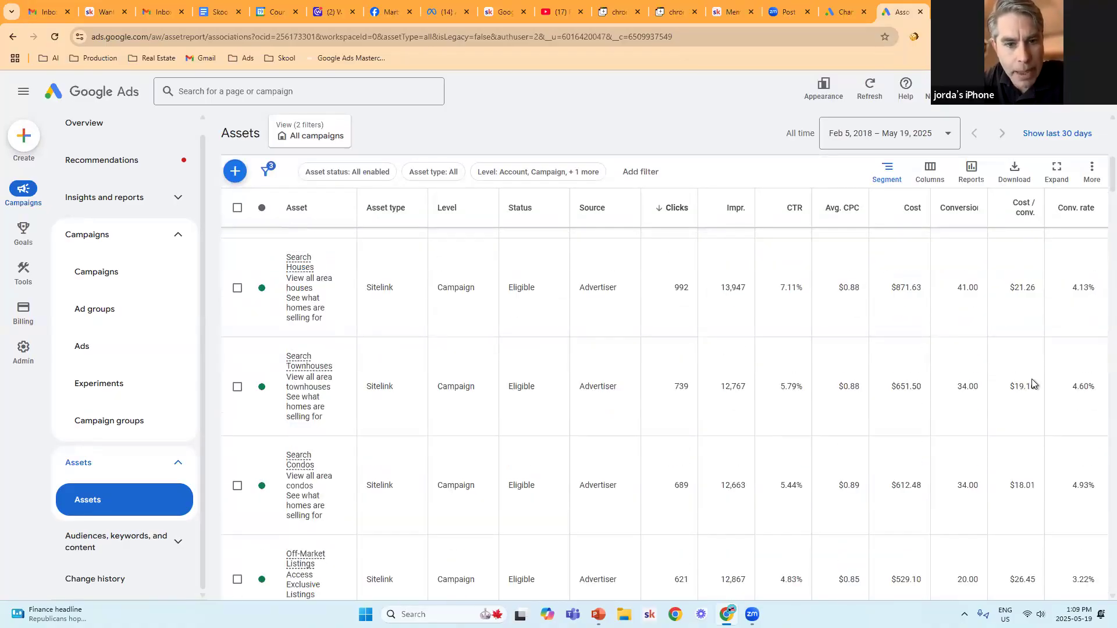
scroll(1030, 387, down, 5)
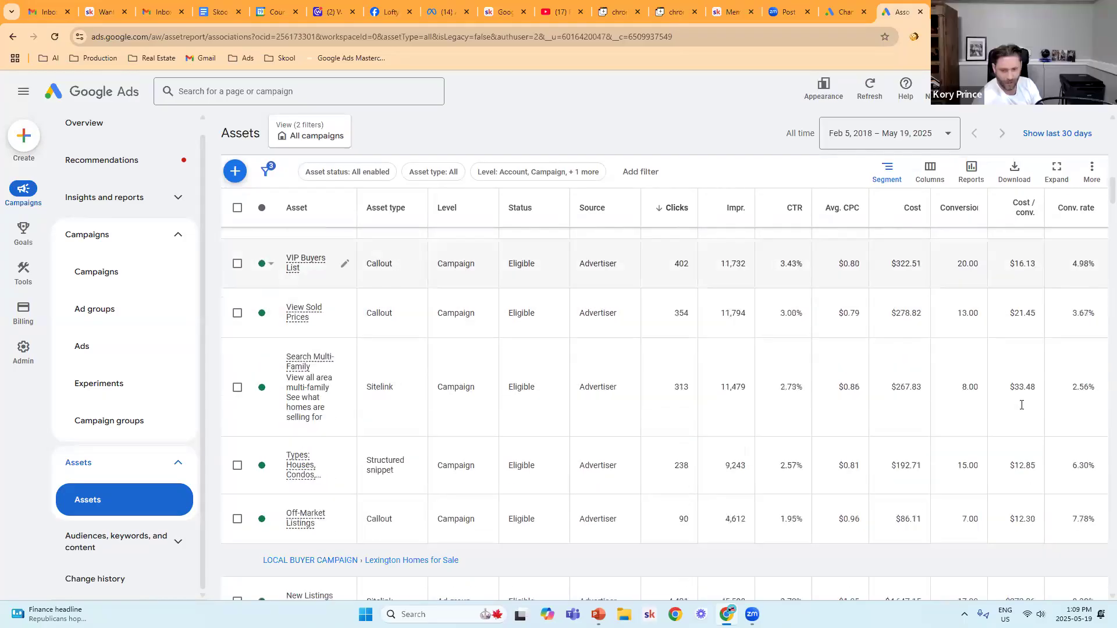
scroll(1015, 413, down, 1)
scroll(731, 473, up, 15)
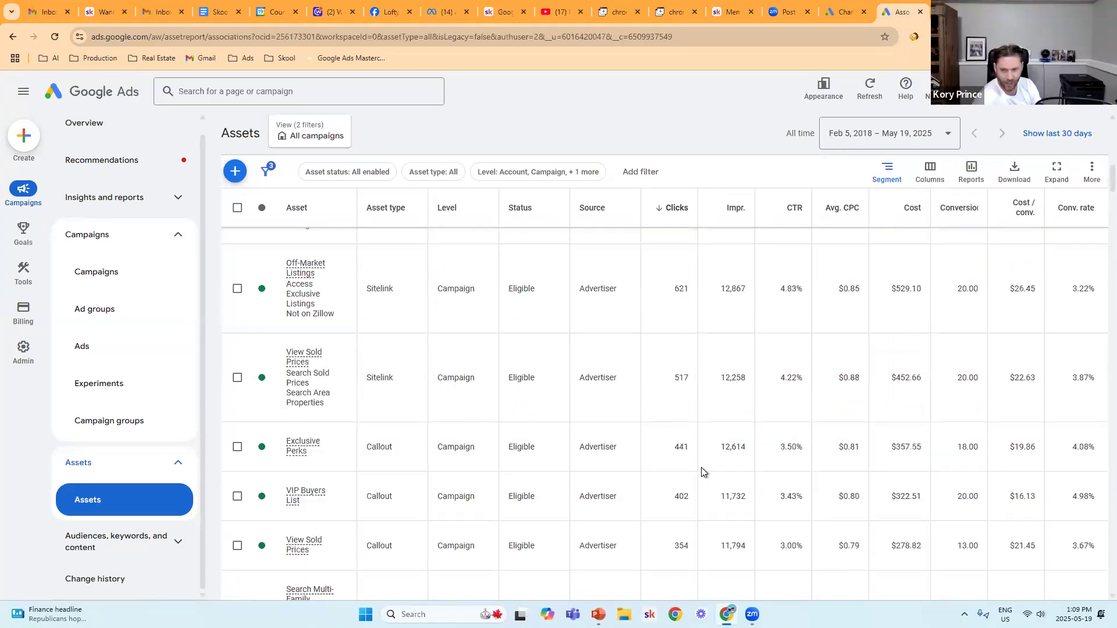
scroll(675, 445, down, 5)
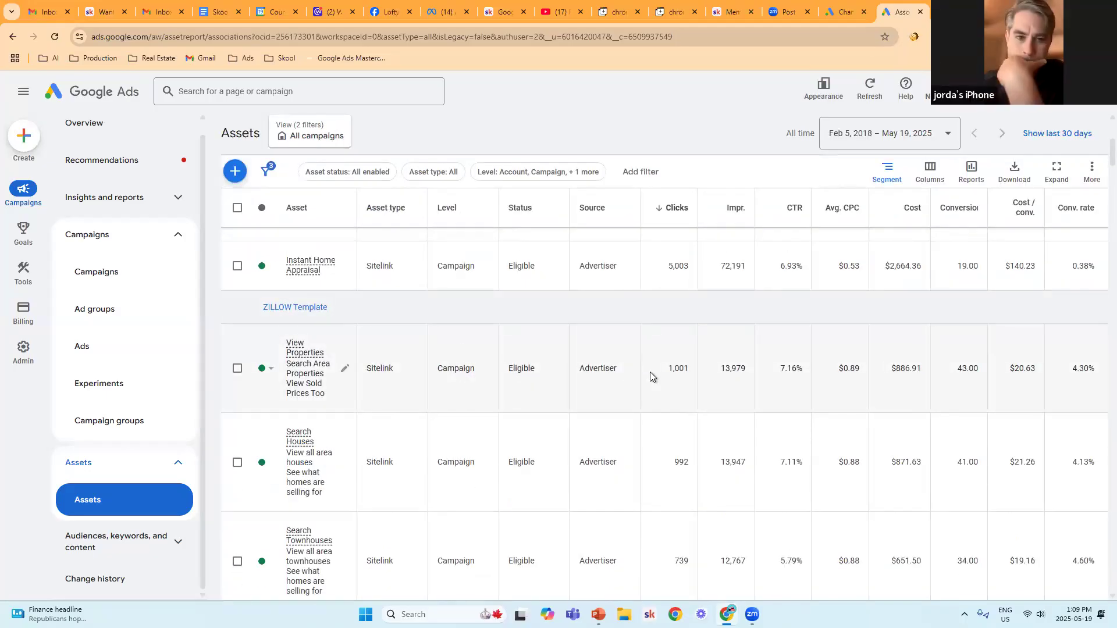
scroll(466, 371, down, 2)
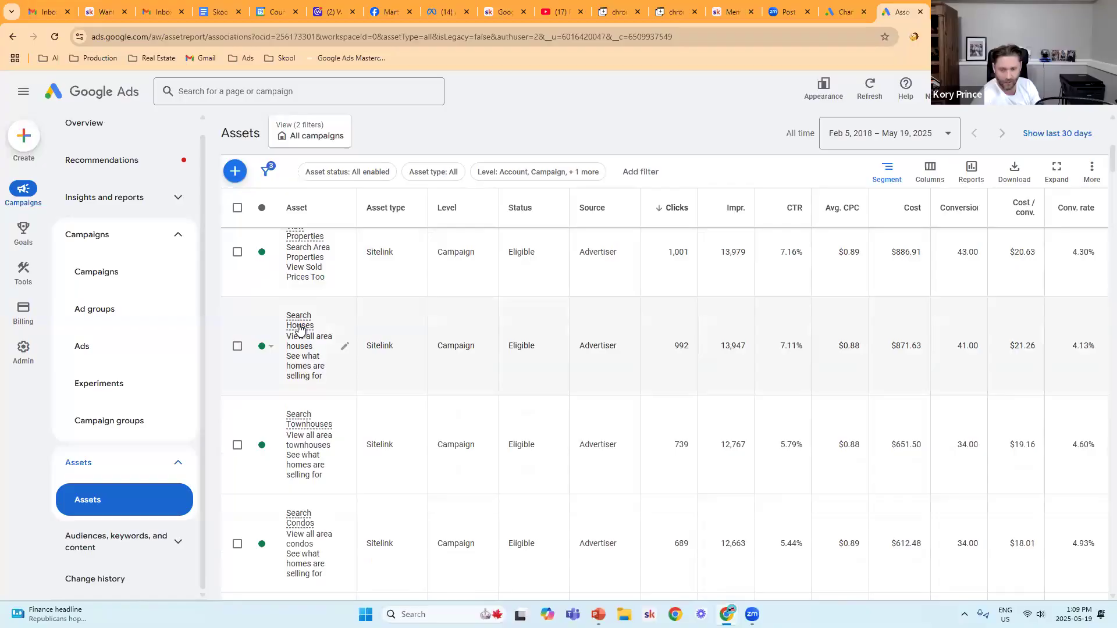
scroll(731, 402, down, 2)
scroll(434, 442, down, 3)
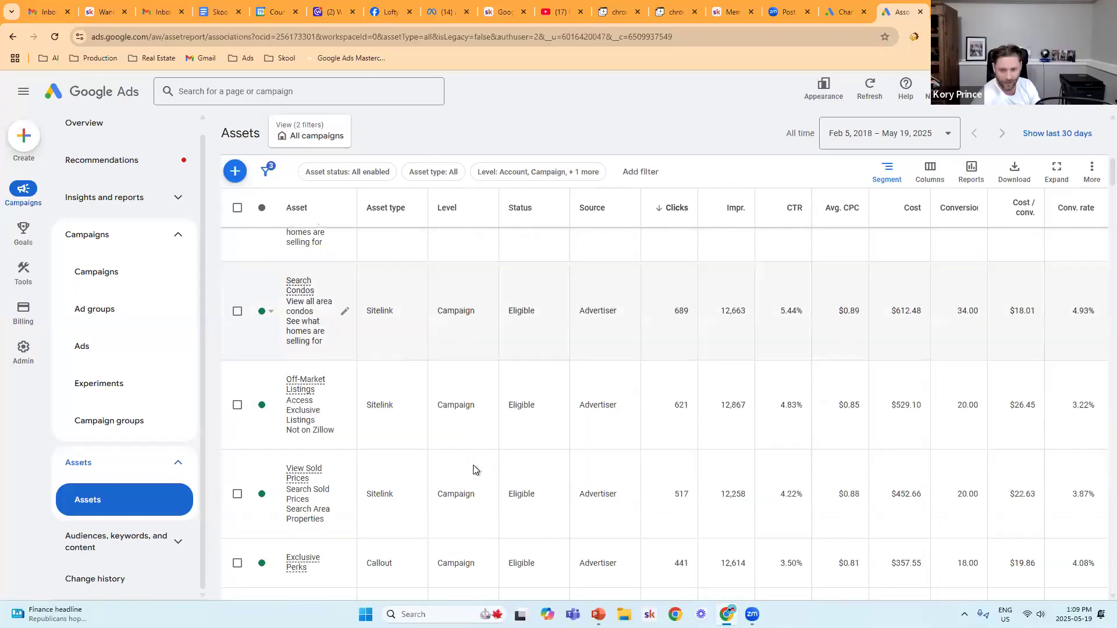
scroll(647, 406, down, 4)
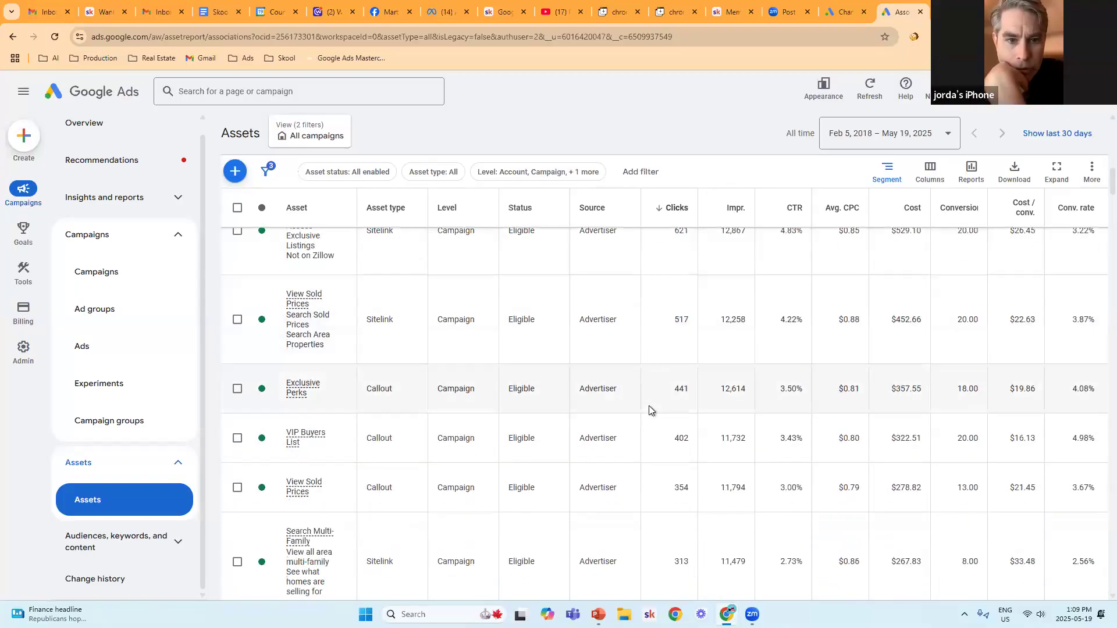
mouse_move(302, 415)
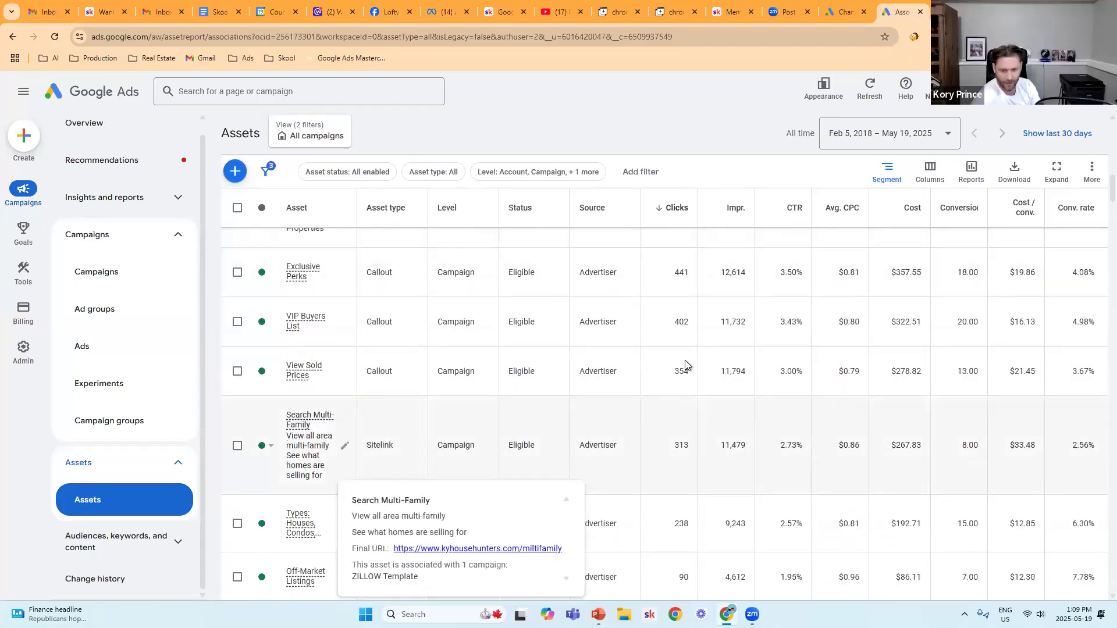
scroll(691, 364, down, 2)
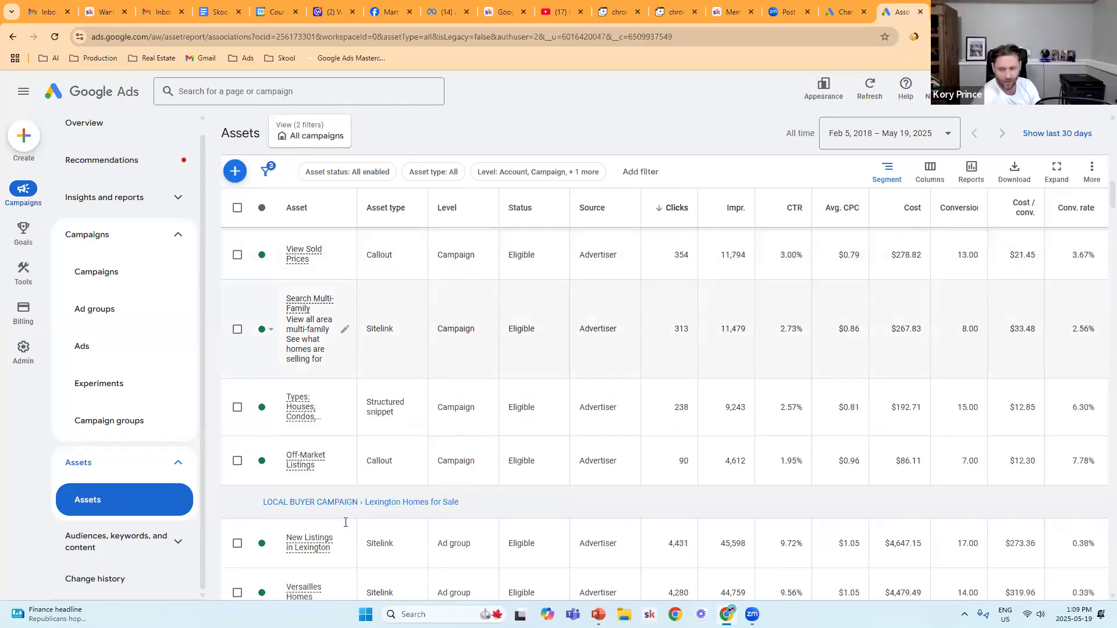
Step: Check the account settings and the ZILLOW Template campaign's automatically created assets setting, and return to the campaigns list without saving
click(22, 355)
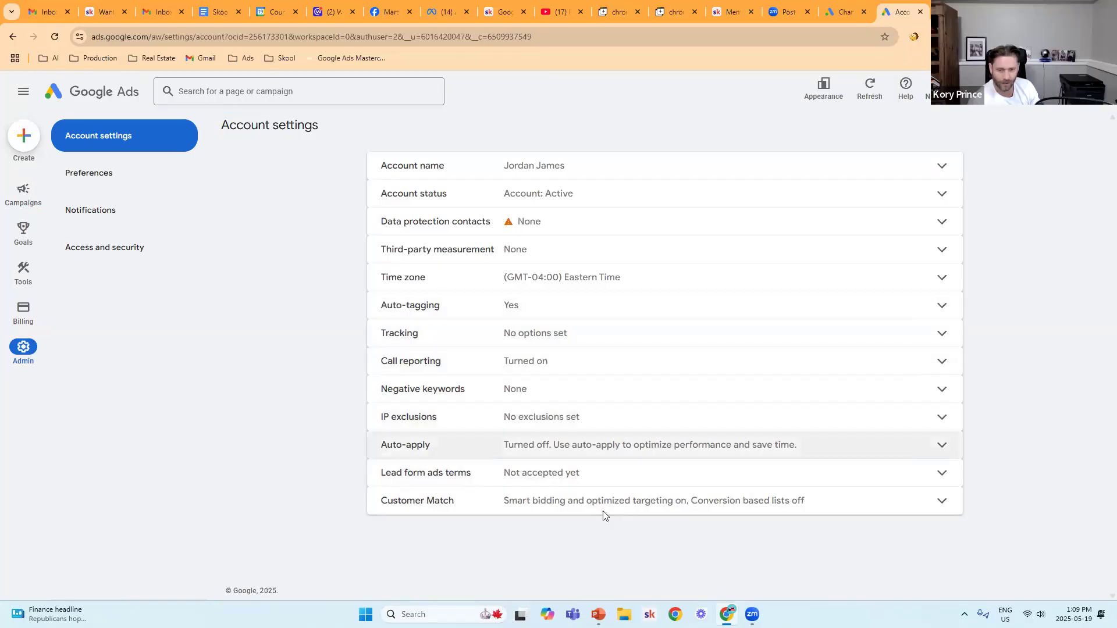
mouse_move(19, 228)
mouse_move(25, 195)
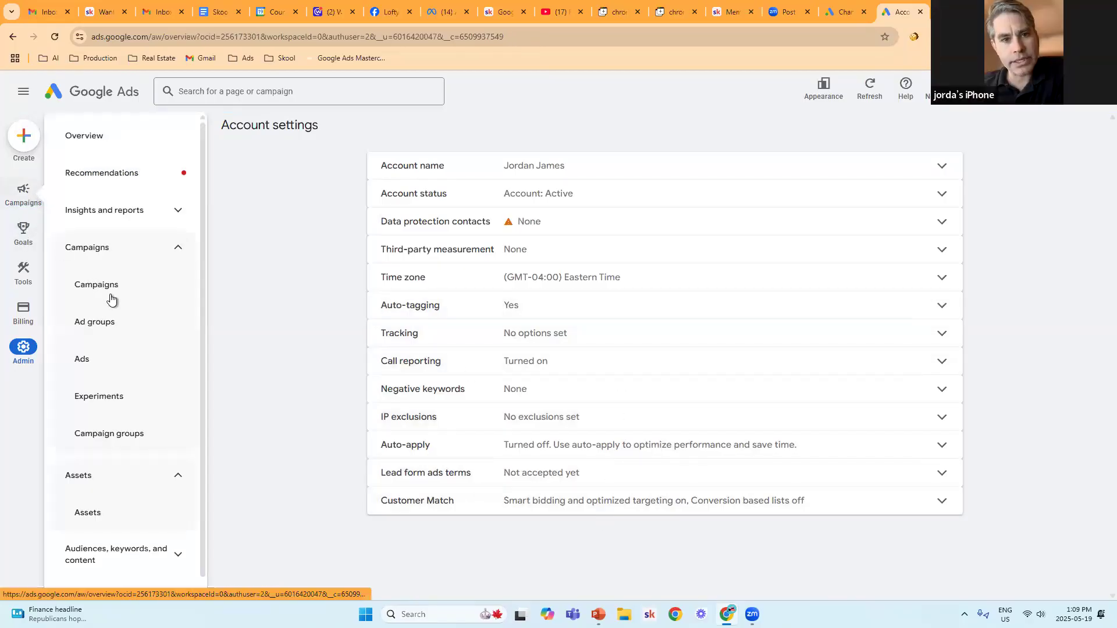
click(116, 283)
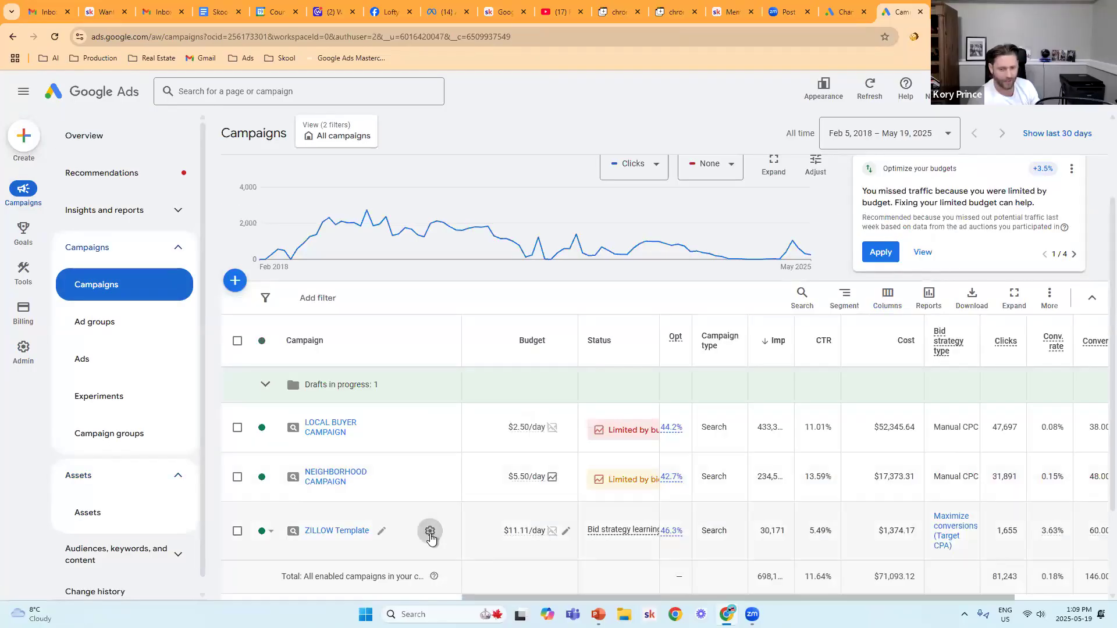
click(430, 532)
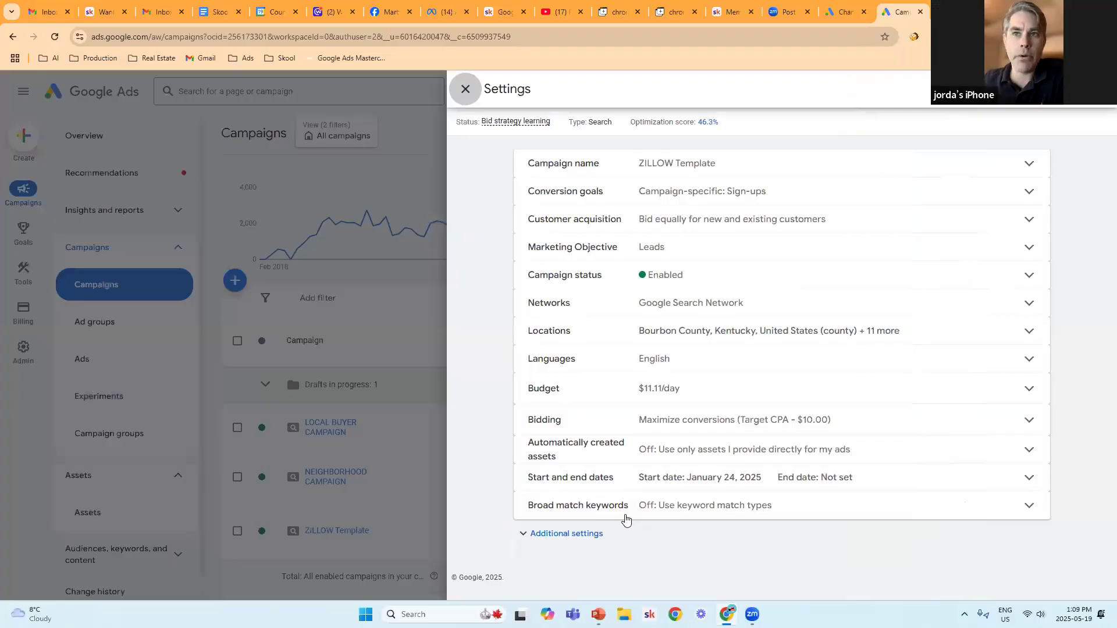
click(793, 453)
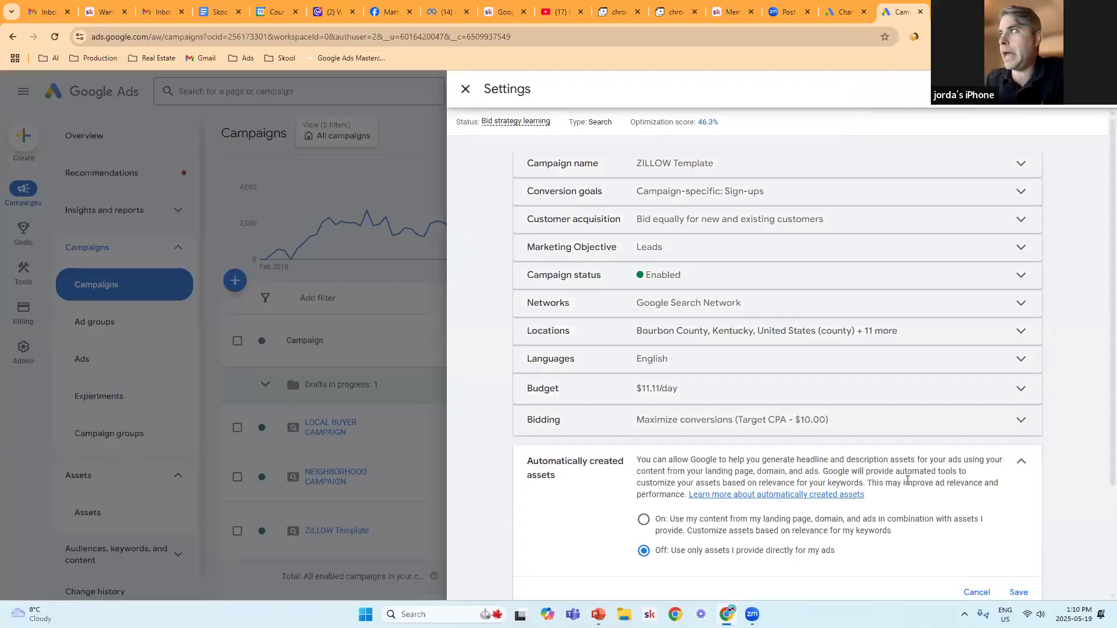
scroll(907, 480, down, 1)
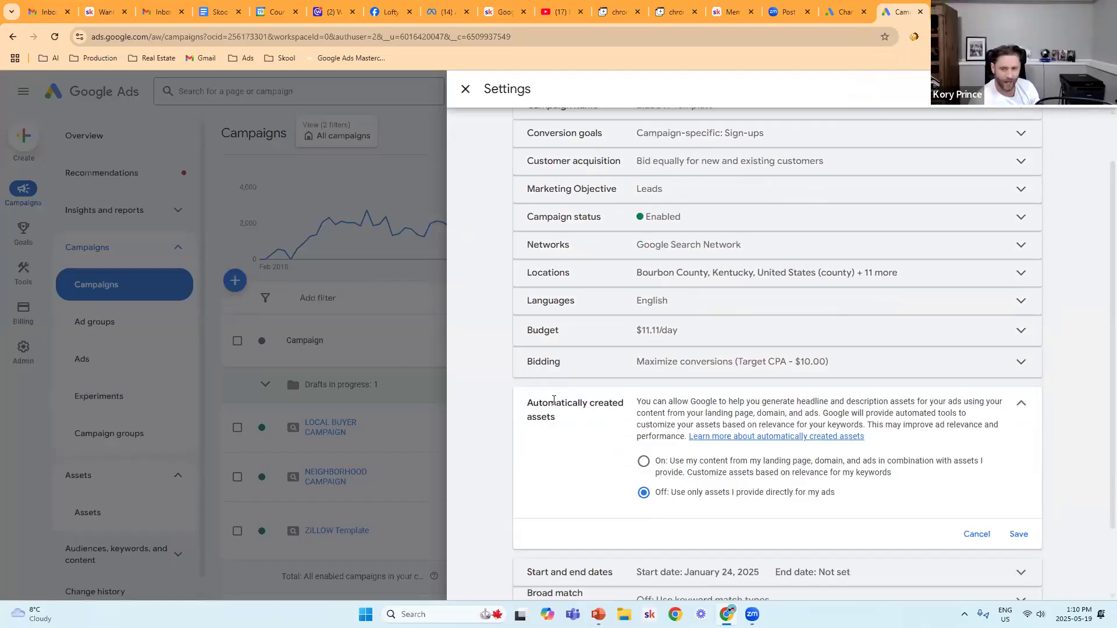
scroll(890, 367, up, 1)
scroll(756, 413, down, 2)
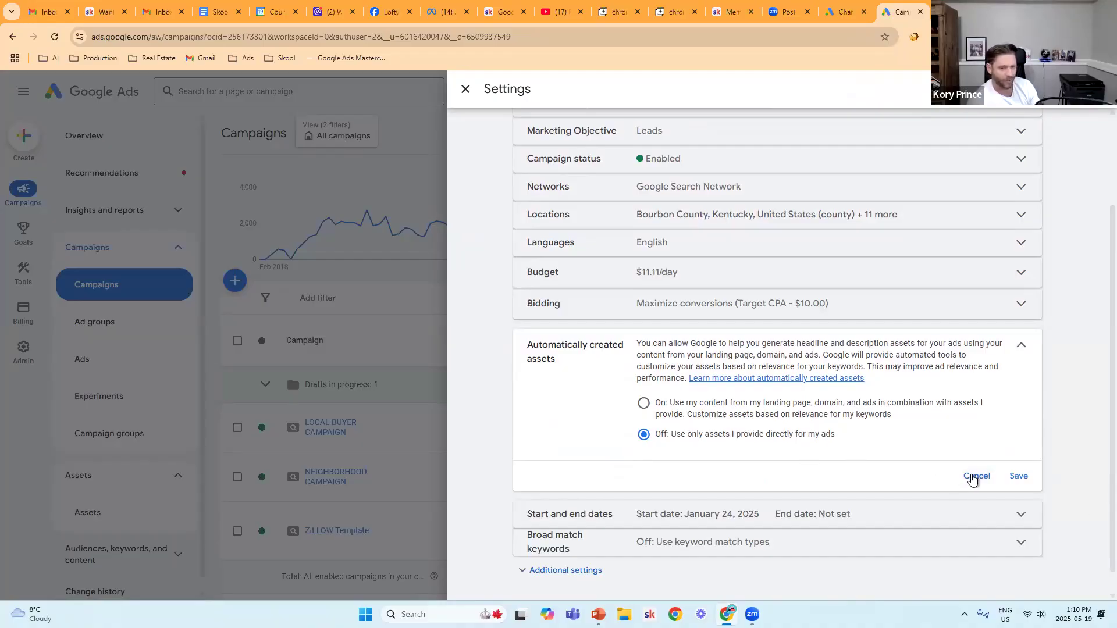
click(976, 477)
click(464, 91)
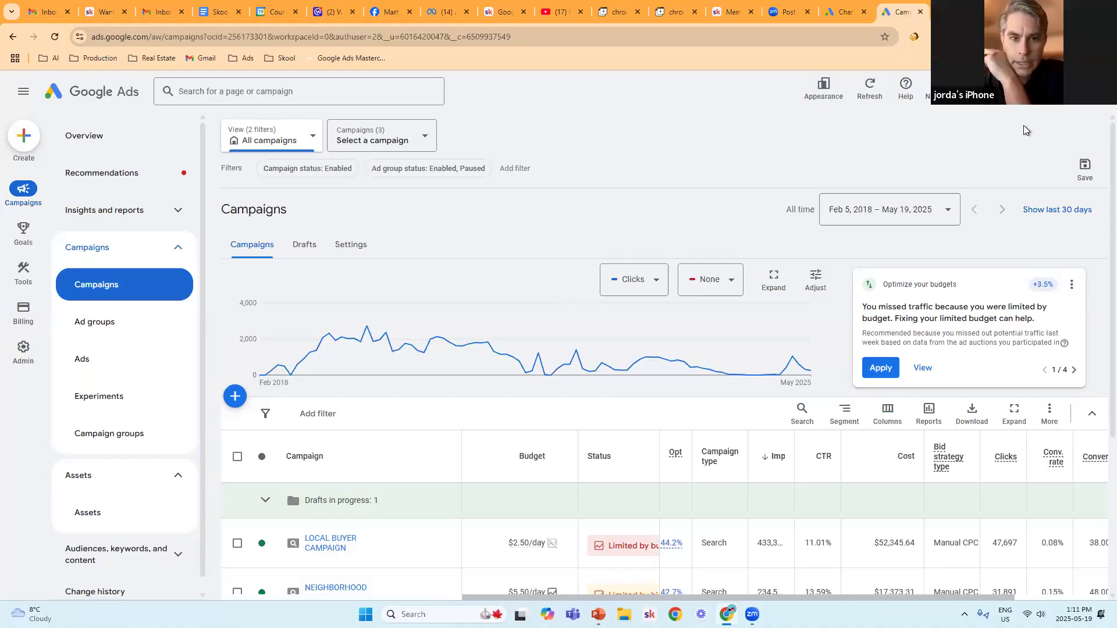
Step: Hide all optimization recommendation cards beside the performance chart on the Campaigns page
click(1071, 298)
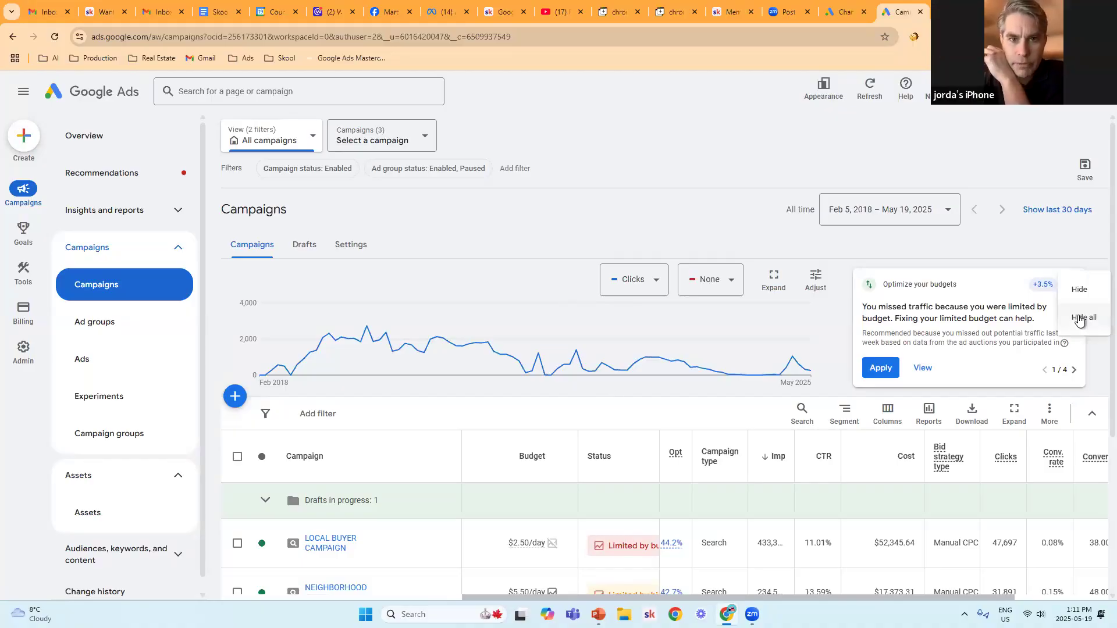
click(1079, 318)
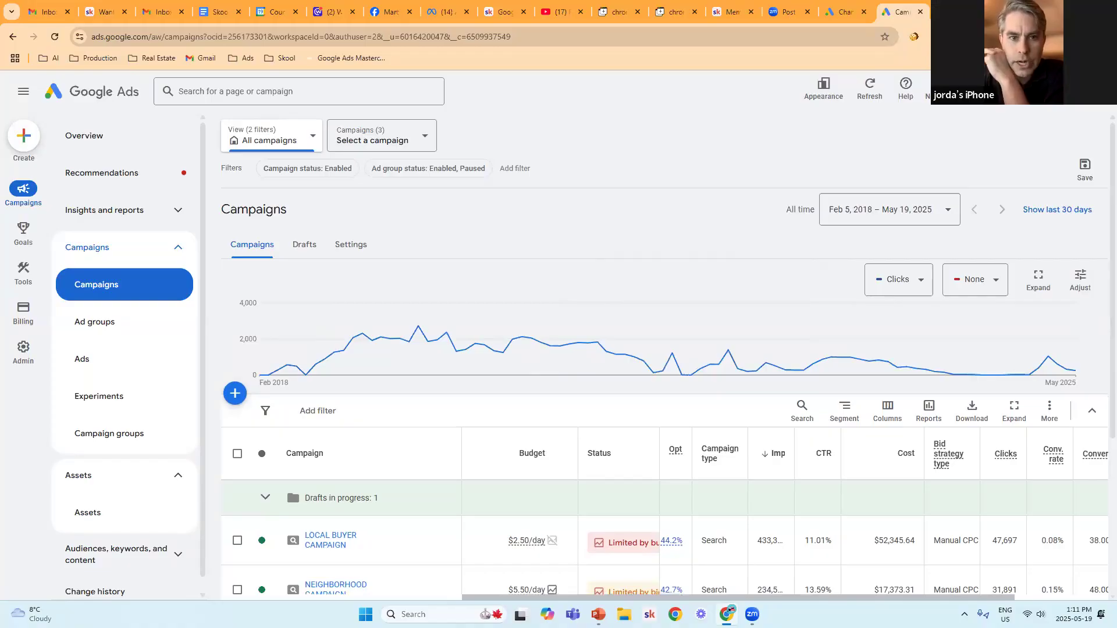
mouse_move(1047, 349)
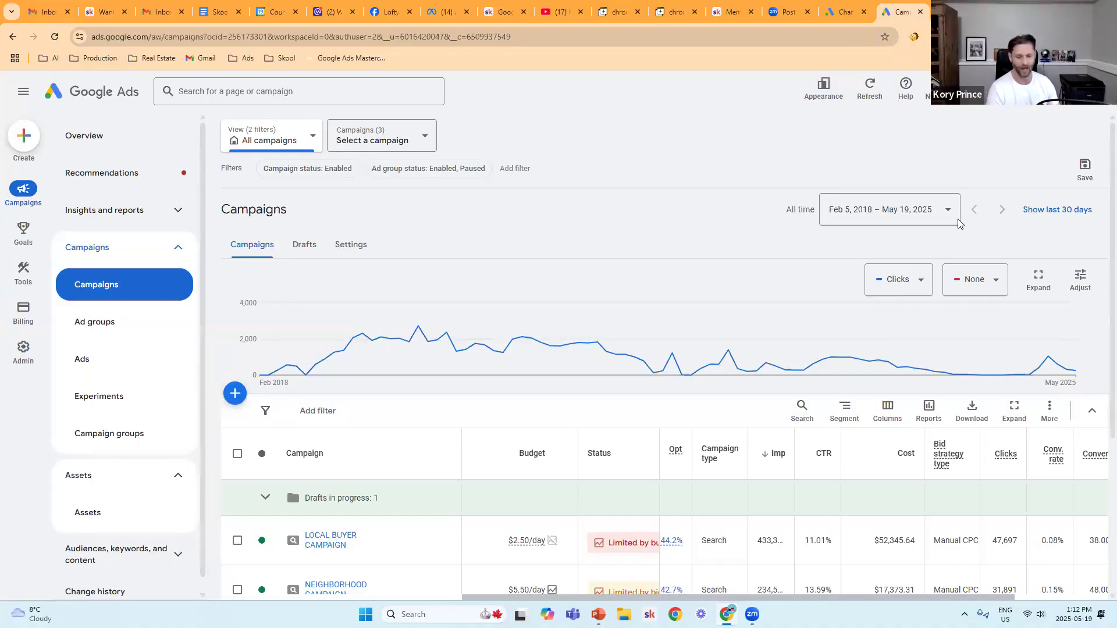
Step: Review the ZILLOW Template campaign's bidding settings and target CPA, and return to the campaigns list without saving
scroll(823, 312, down, 2)
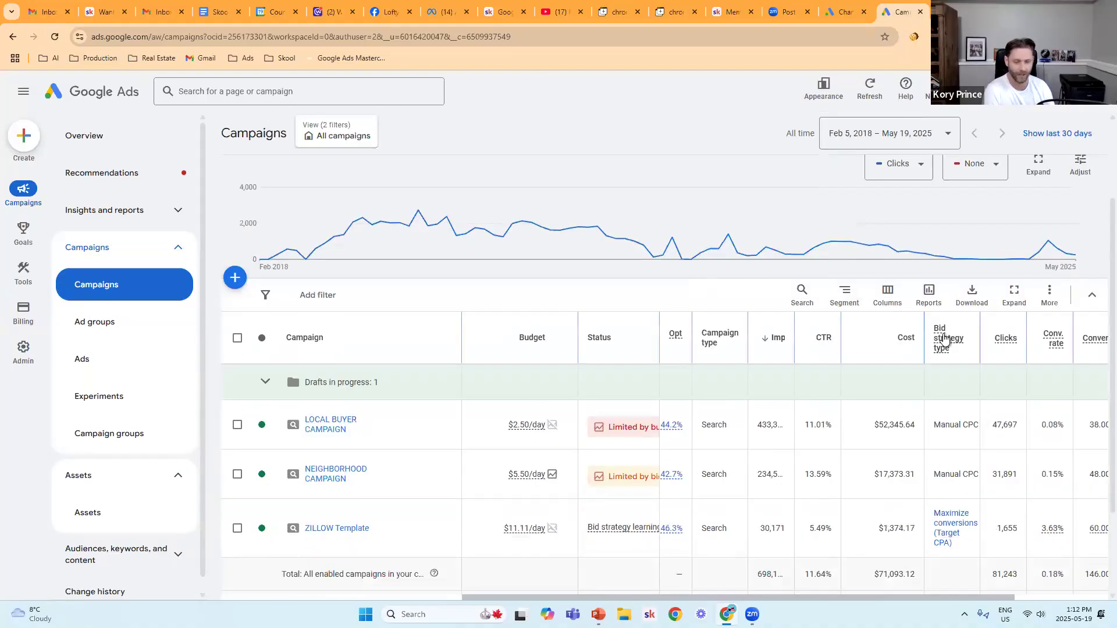
mouse_move(944, 340)
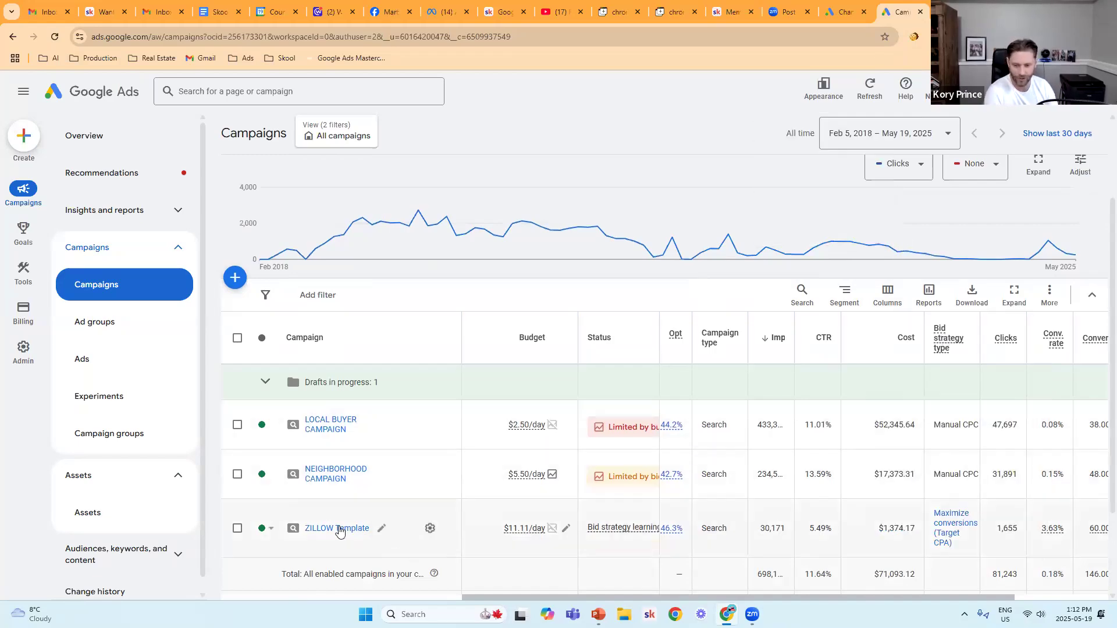
click(431, 530)
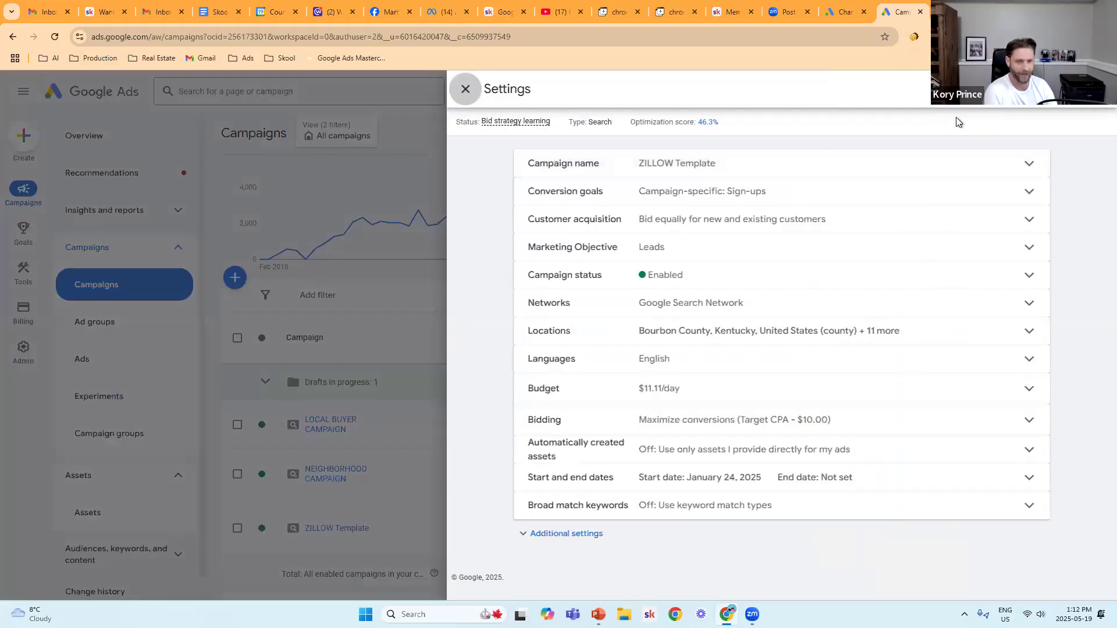
click(713, 418)
click(705, 503)
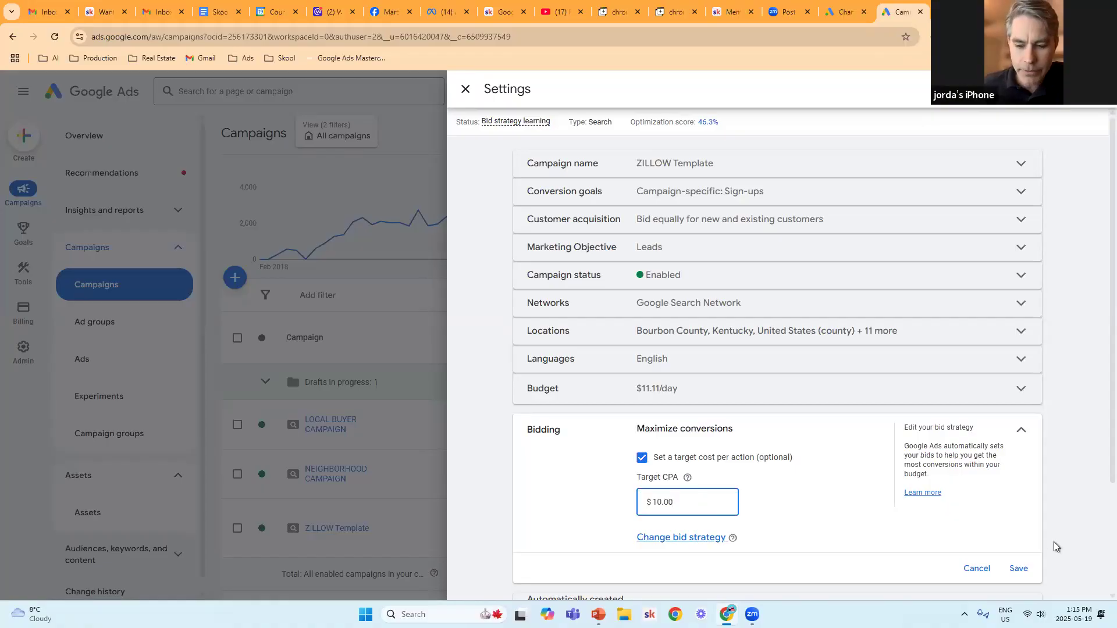
click(976, 572)
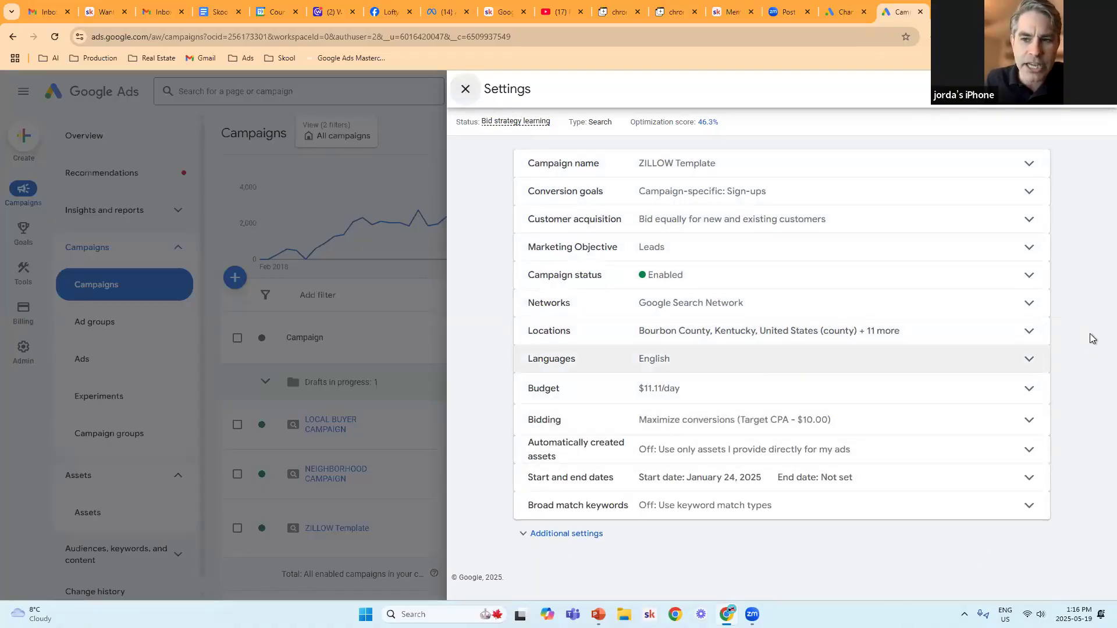
key(Escape)
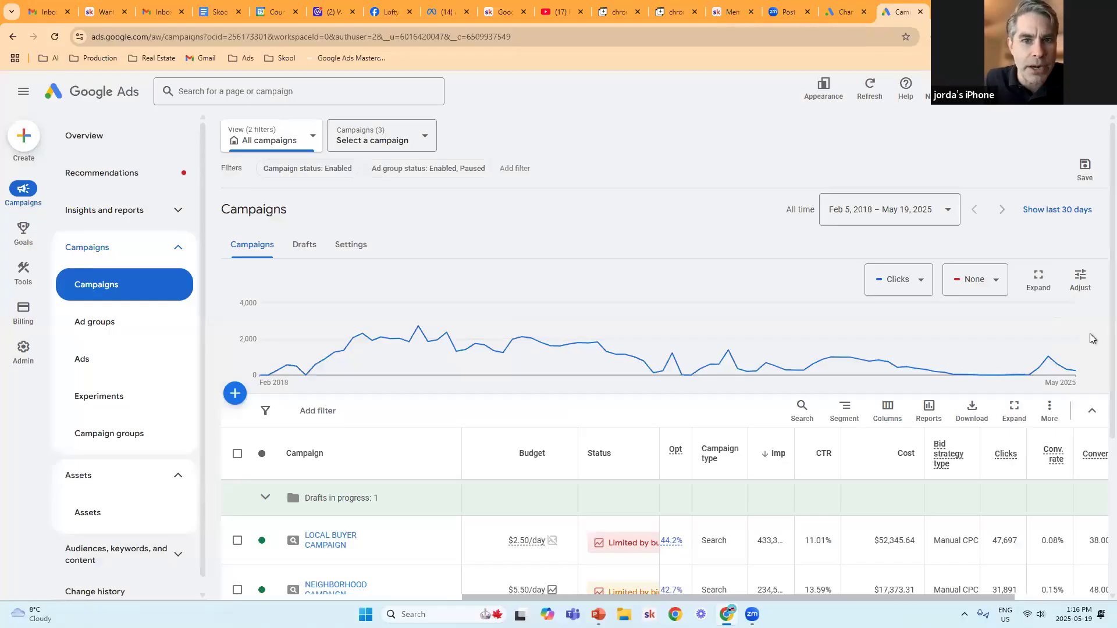